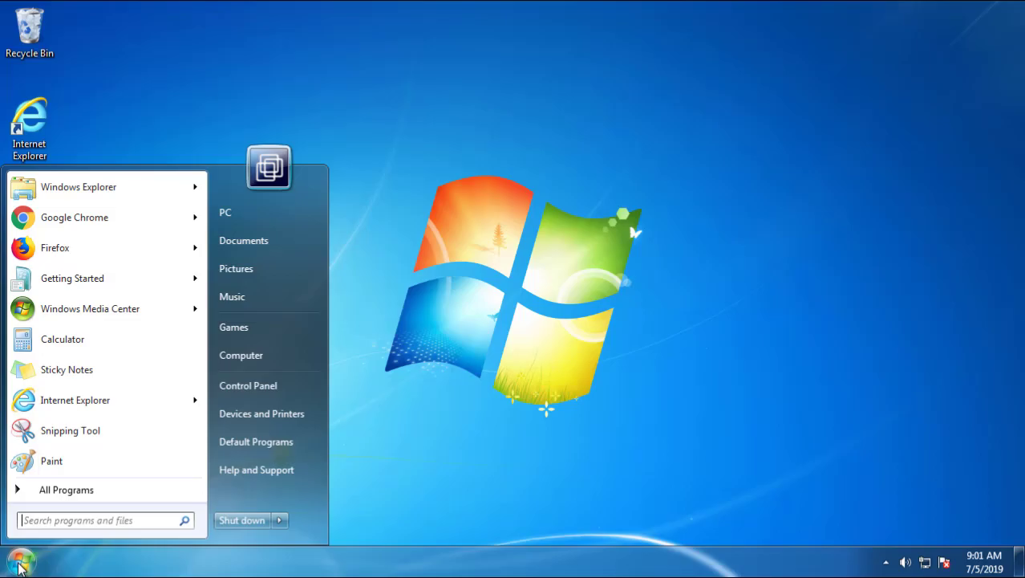
Open Programs and Features from Control Panel, sorted with the most recently installed programs first
{"action": "left_click", "coordinate": [256, 383]}
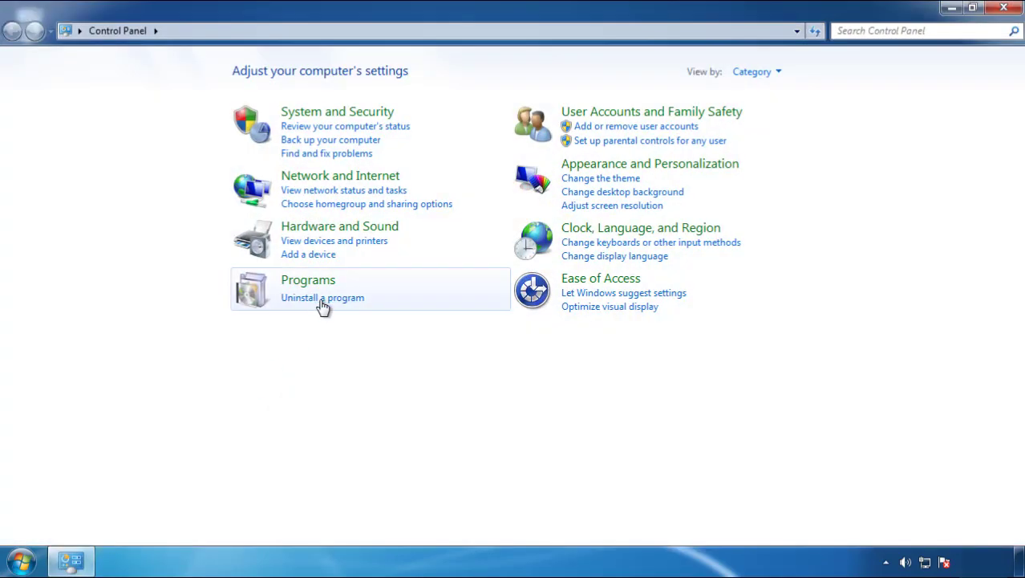
{"action": "left_click", "coordinate": [320, 302]}
{"action": "left_click", "coordinate": [601, 152]}
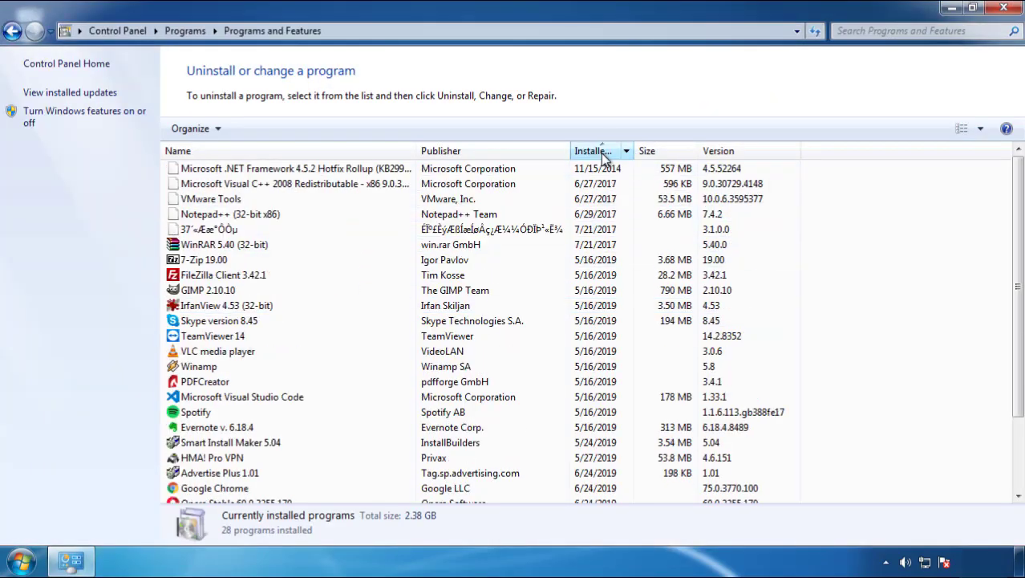
{"action": "left_click", "coordinate": [600, 153]}
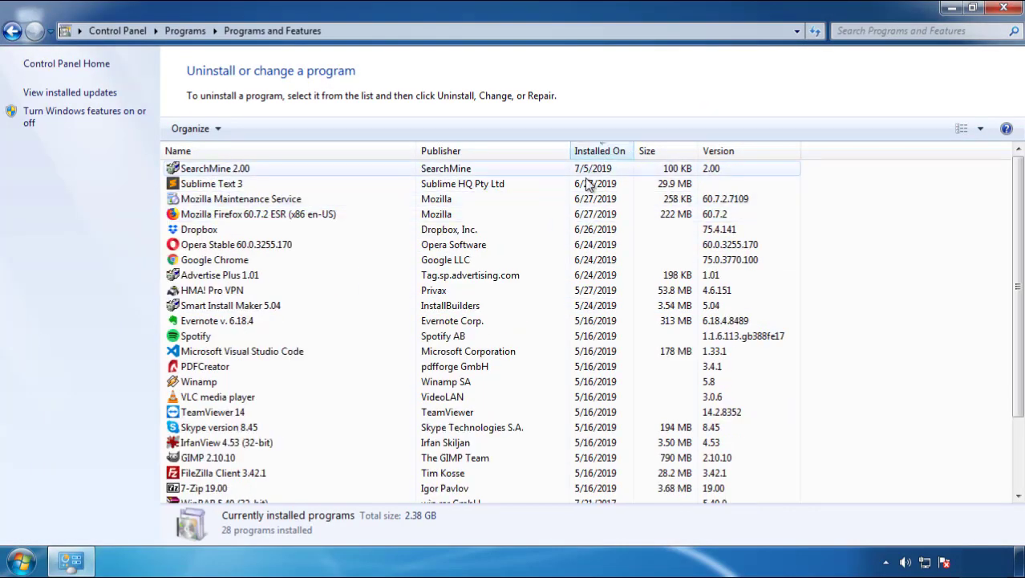
Uninstall SearchMine 2.00 and close its finished uninstaller
{"action": "left_click", "coordinate": [215, 170]}
{"action": "left_click", "coordinate": [256, 130]}
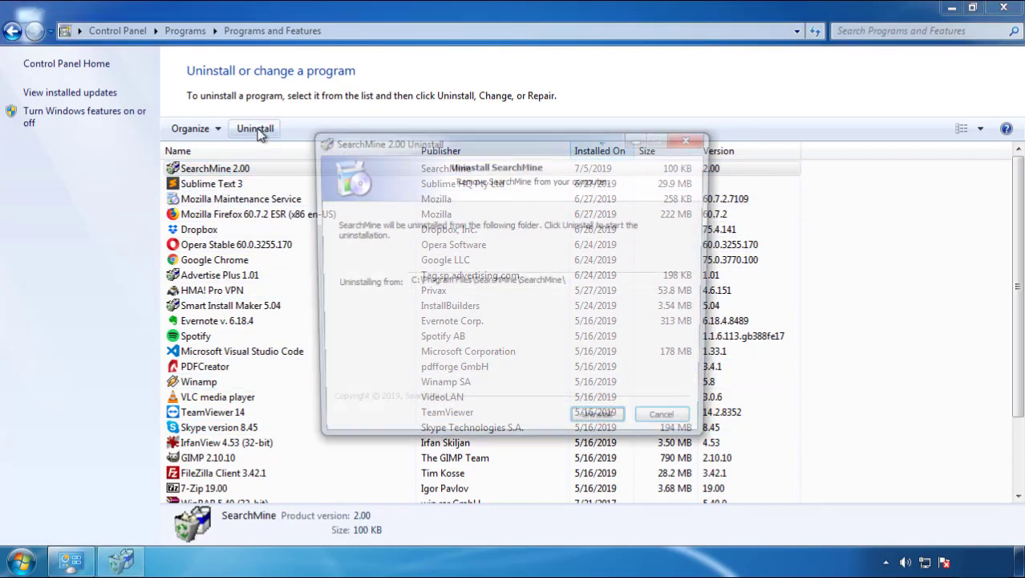
{"action": "left_click", "coordinate": [596, 426]}
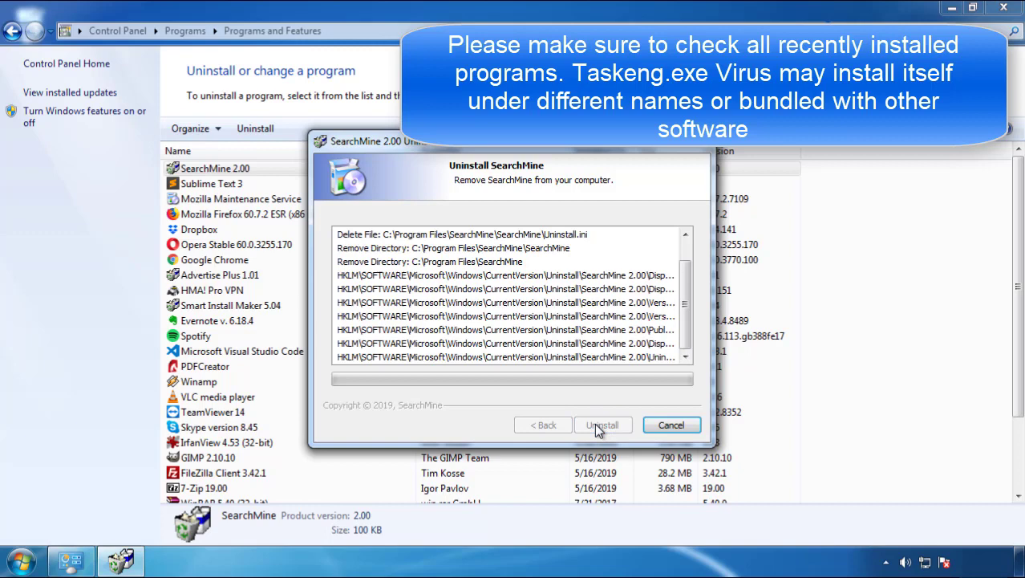
{"action": "left_click", "coordinate": [595, 423]}
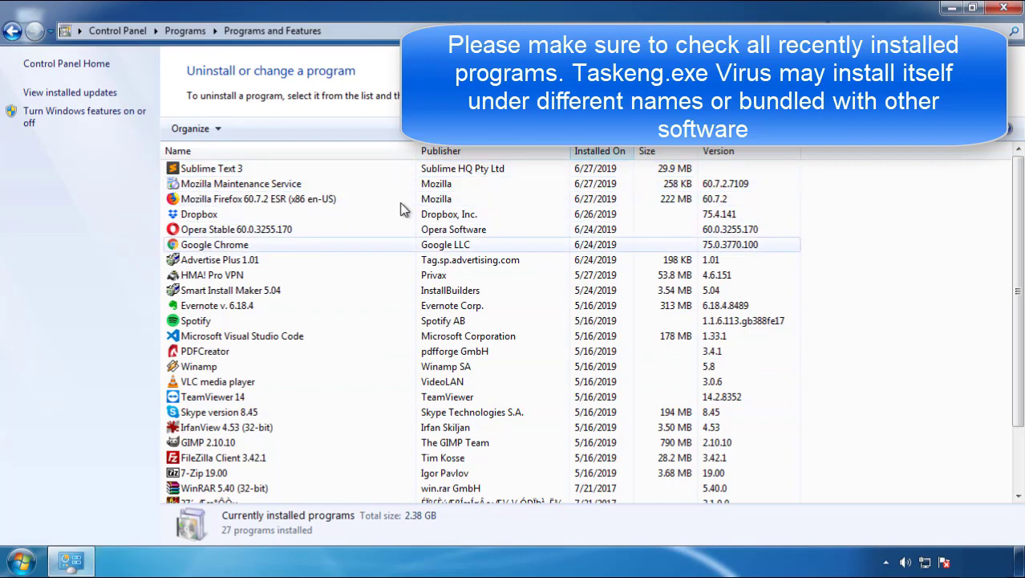
Close the programs window and restart the PC from the Start menu's power options
{"action": "left_click", "coordinate": [1005, 9]}
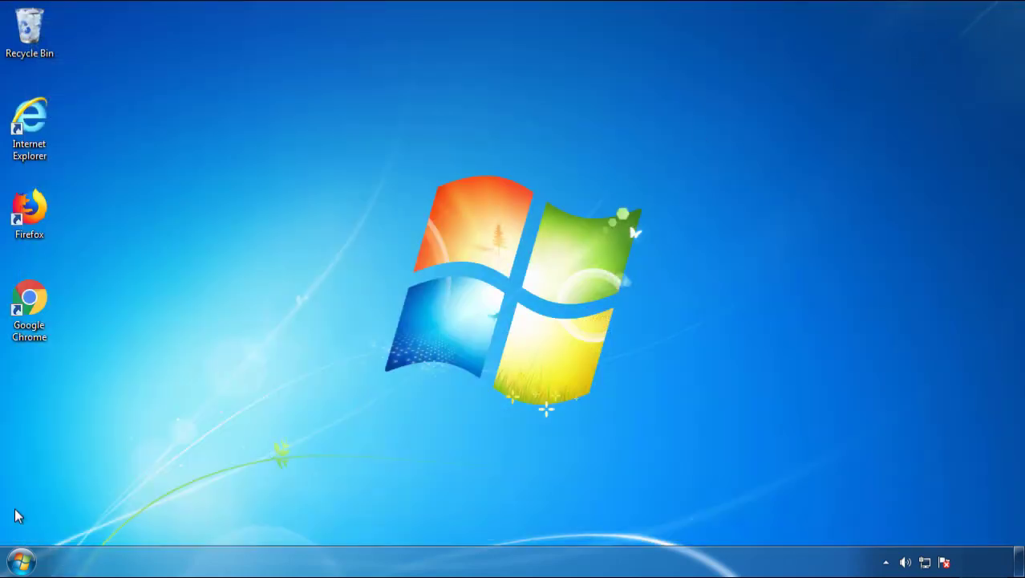
{"action": "left_click", "coordinate": [20, 562]}
{"action": "left_click", "coordinate": [279, 520]}
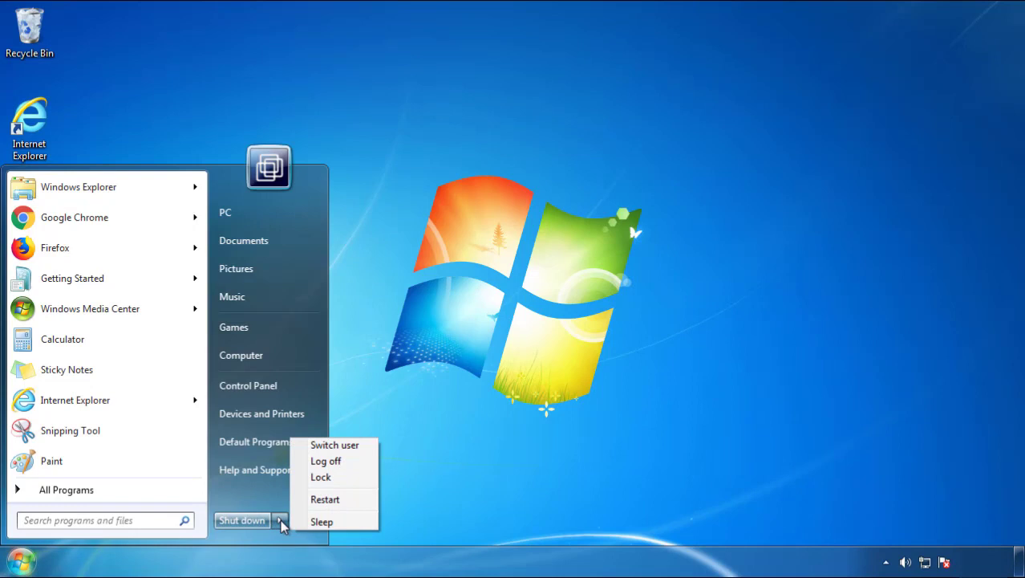
{"action": "left_click", "coordinate": [536, 438]}
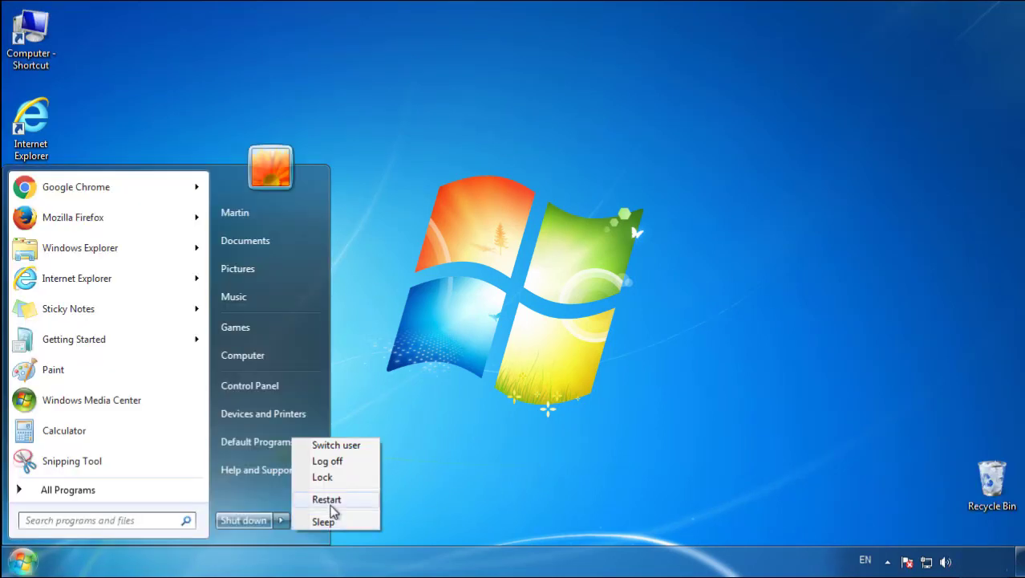
{"action": "left_click", "coordinate": [332, 506]}
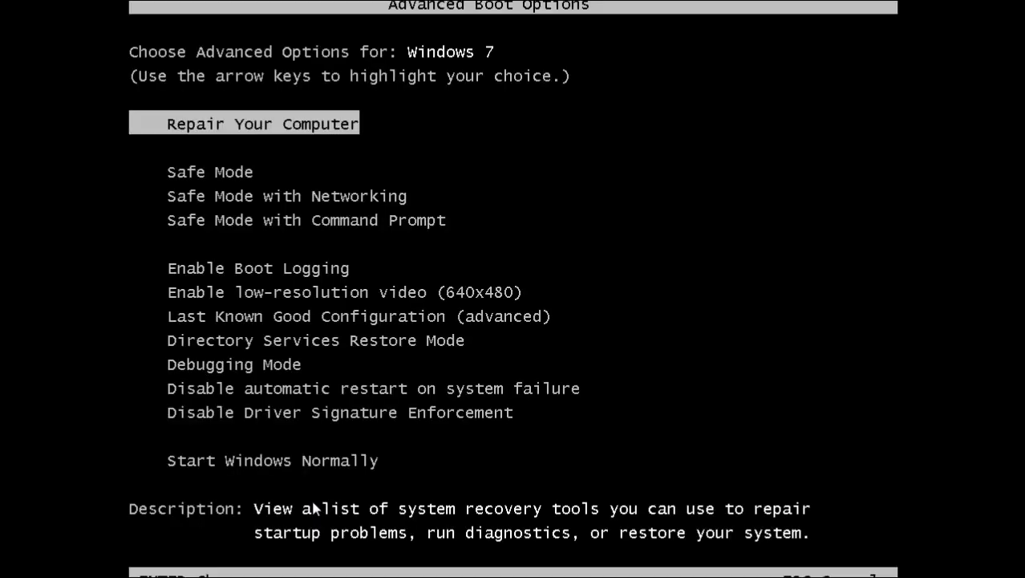
Boot Windows into Safe Mode and launch Firefox, declining the default-browser prompt
{"action": "key", "text": "Down"}
{"action": "key", "text": "Return"}
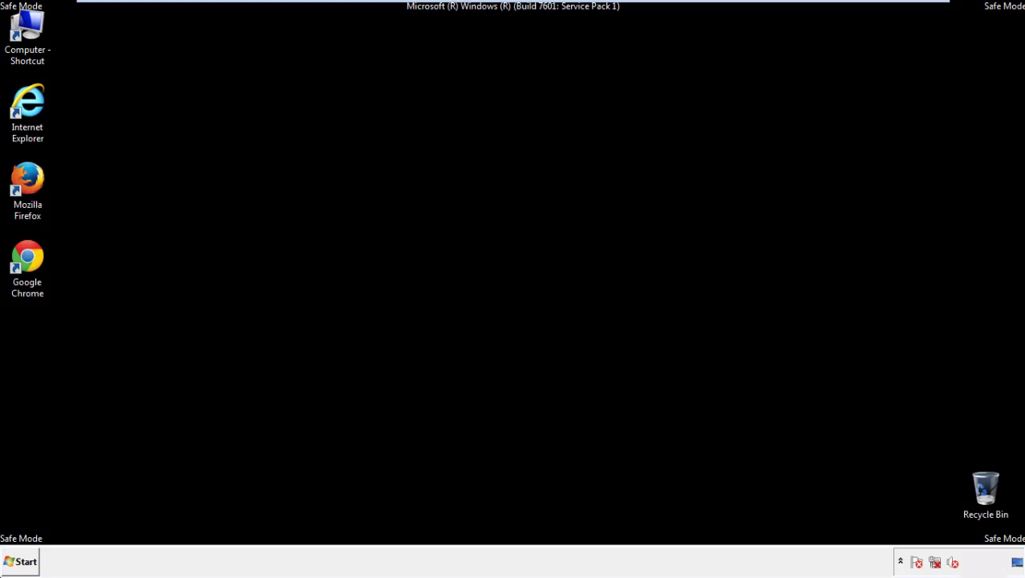
{"action": "double_click", "coordinate": [37, 187]}
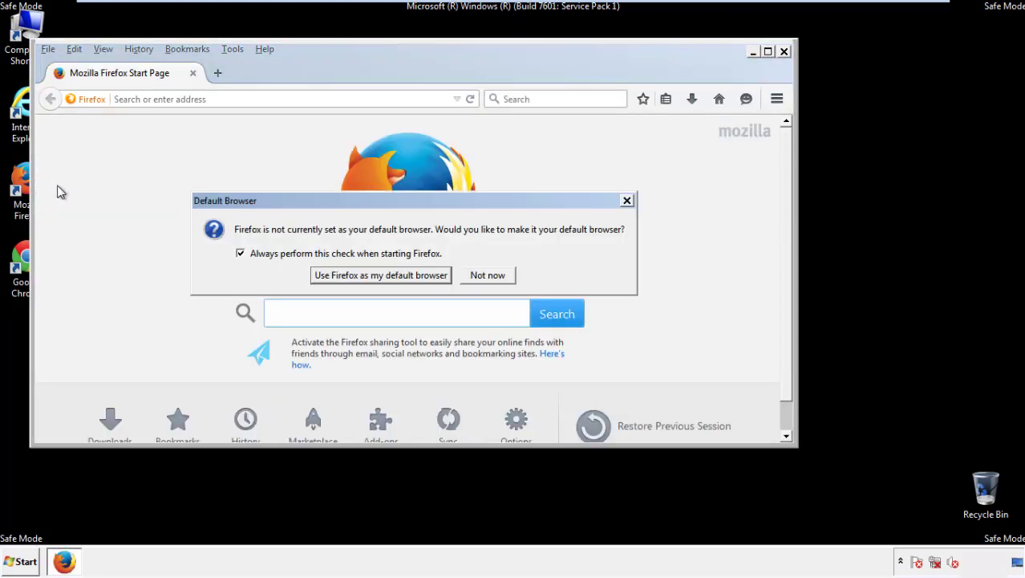
{"action": "left_click", "coordinate": [498, 277]}
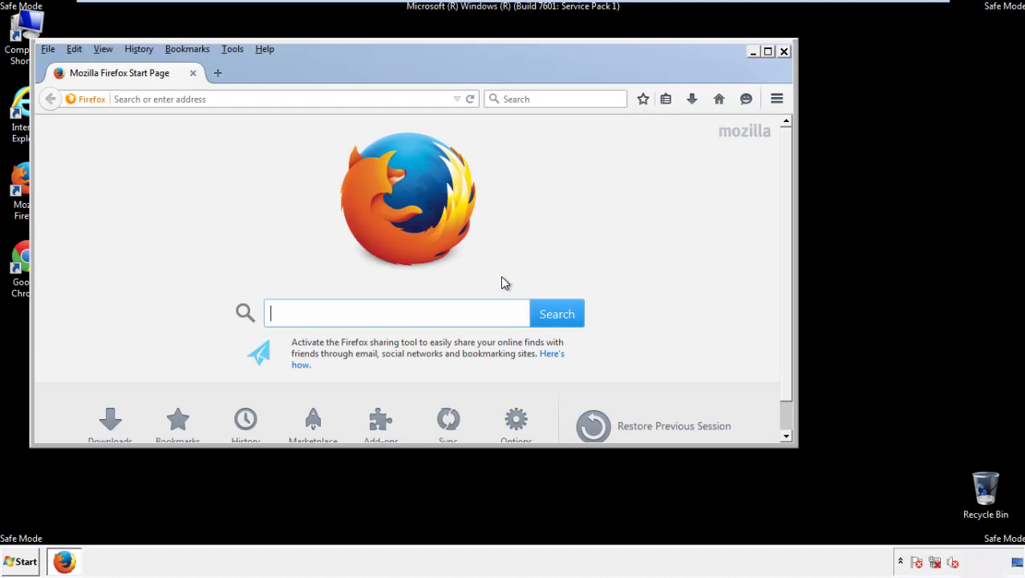
Make Firefox's Menu Bar visible
{"action": "right_click", "coordinate": [312, 69]}
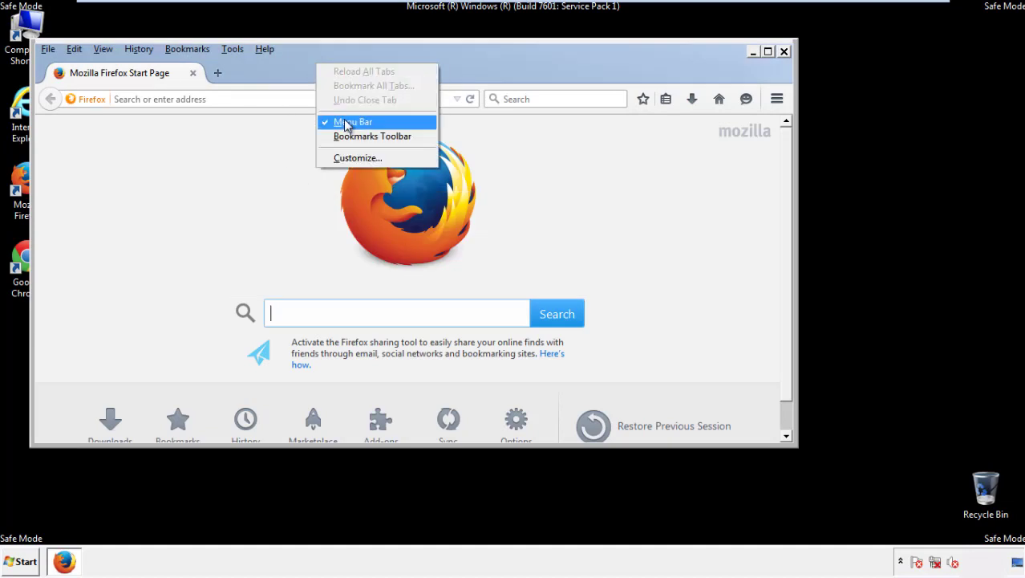
{"action": "left_click", "coordinate": [345, 121]}
{"action": "right_click", "coordinate": [322, 65]}
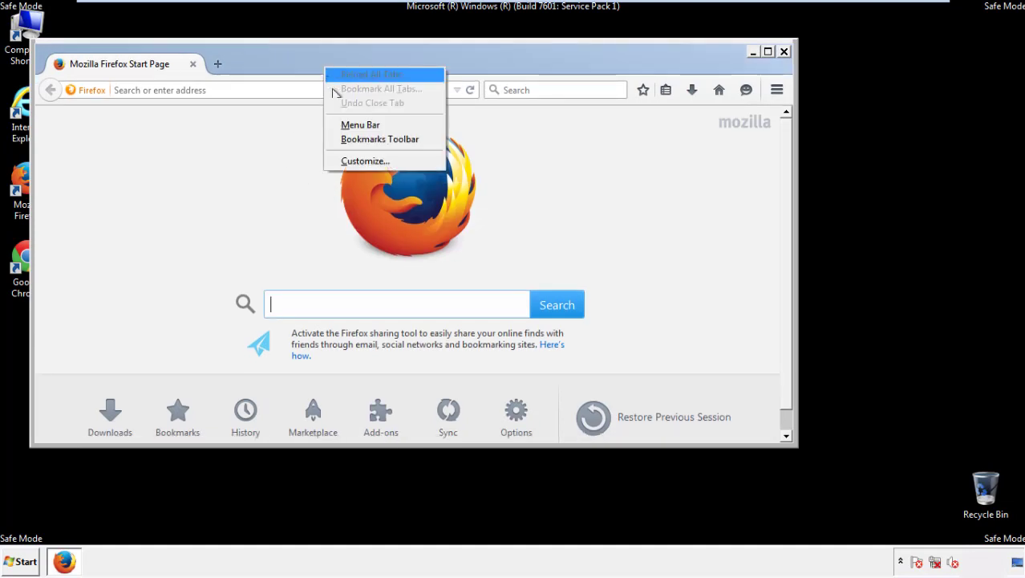
{"action": "left_click", "coordinate": [345, 125]}
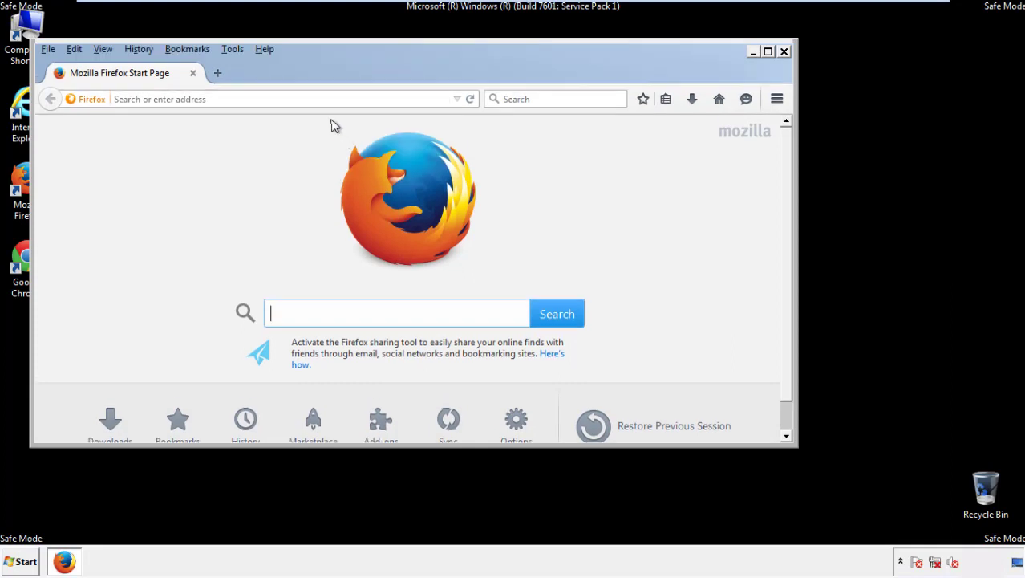
Set Clear Recent History to Everything with all items, including Offline Website Data and Site Preferences, ticked
{"action": "left_click", "coordinate": [145, 51]}
{"action": "left_click", "coordinate": [156, 81]}
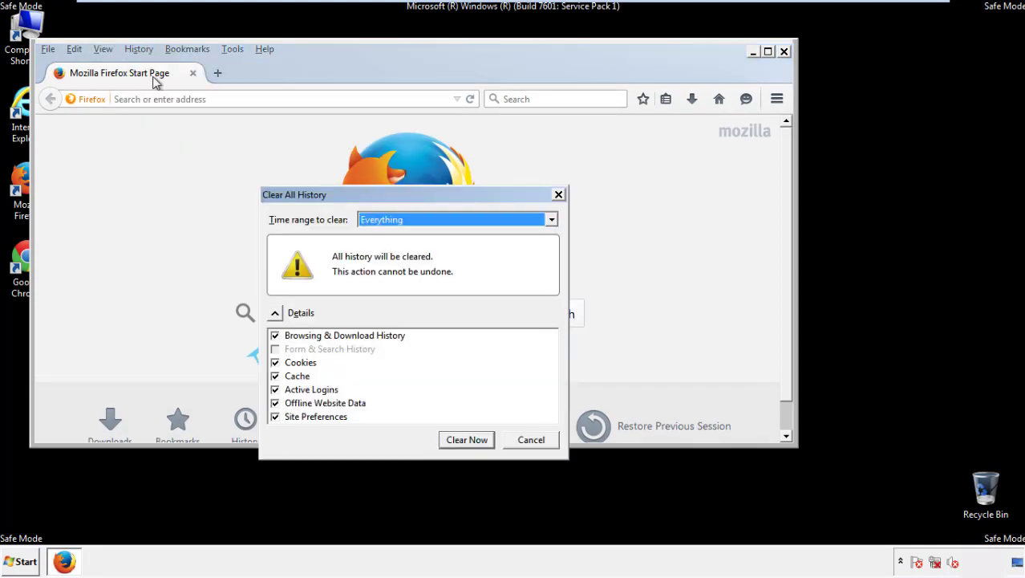
{"action": "left_click", "coordinate": [381, 222]}
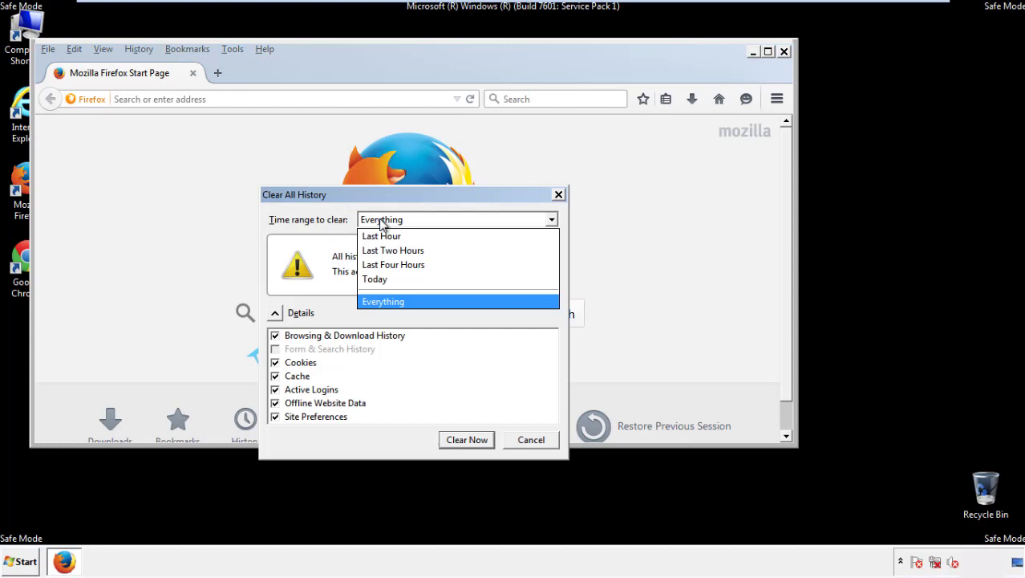
{"action": "left_click", "coordinate": [383, 299]}
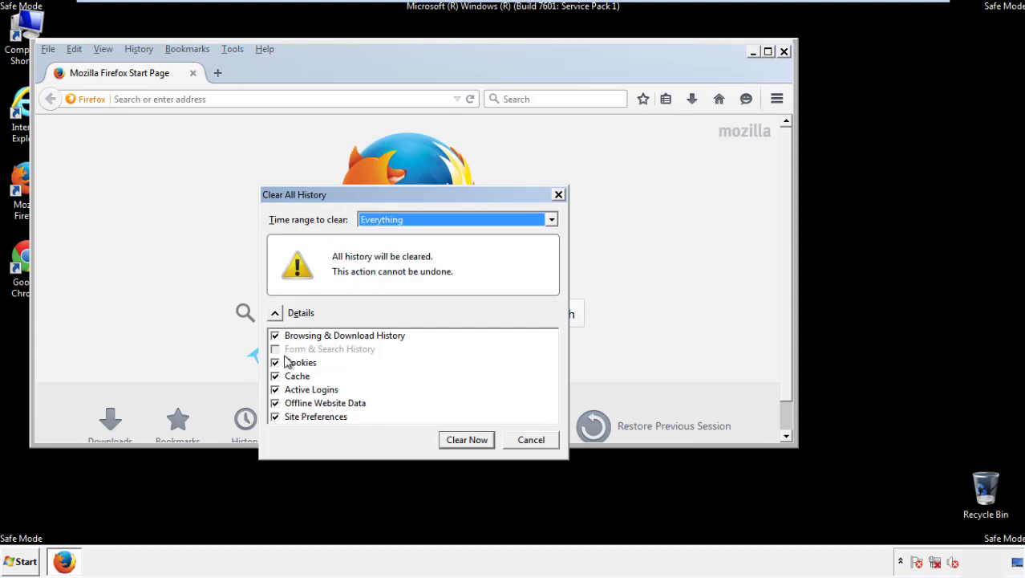
{"action": "left_click", "coordinate": [274, 403]}
{"action": "left_click", "coordinate": [274, 402]}
{"action": "left_click", "coordinate": [276, 417]}
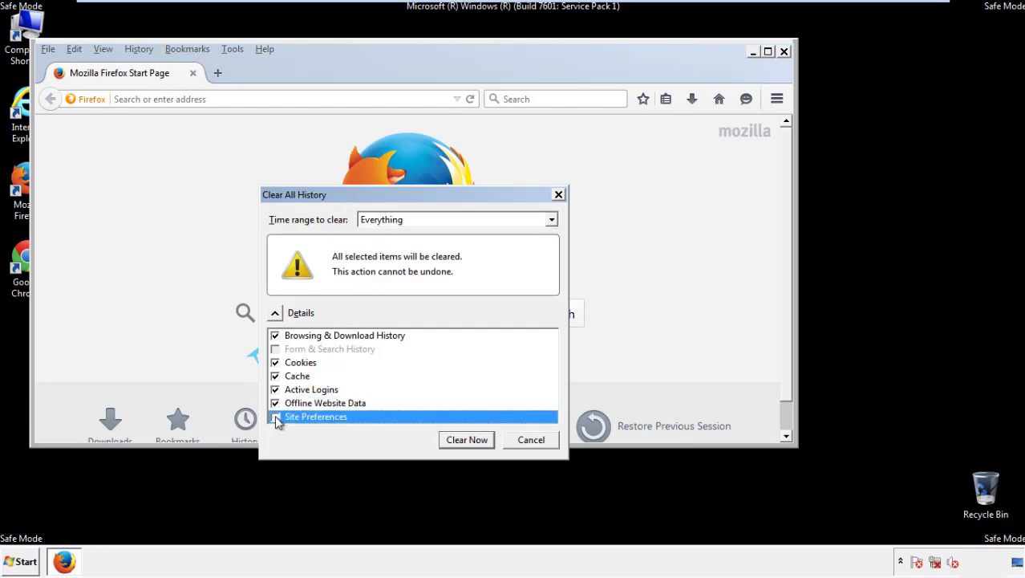
{"action": "left_click", "coordinate": [276, 417]}
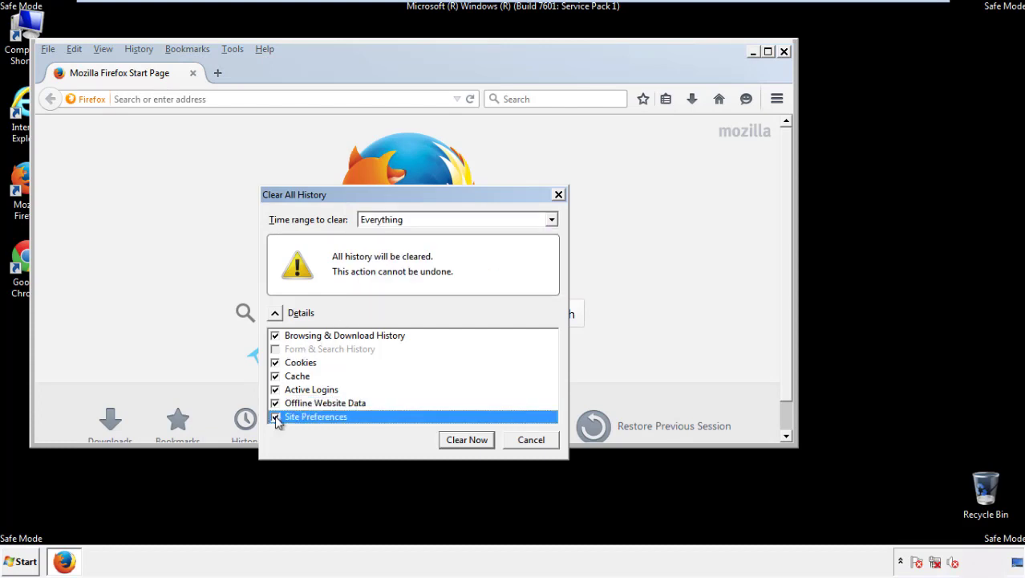
Clear the selected history, then refresh Firefox to its defaults from Troubleshooting Information
{"action": "left_click", "coordinate": [466, 441]}
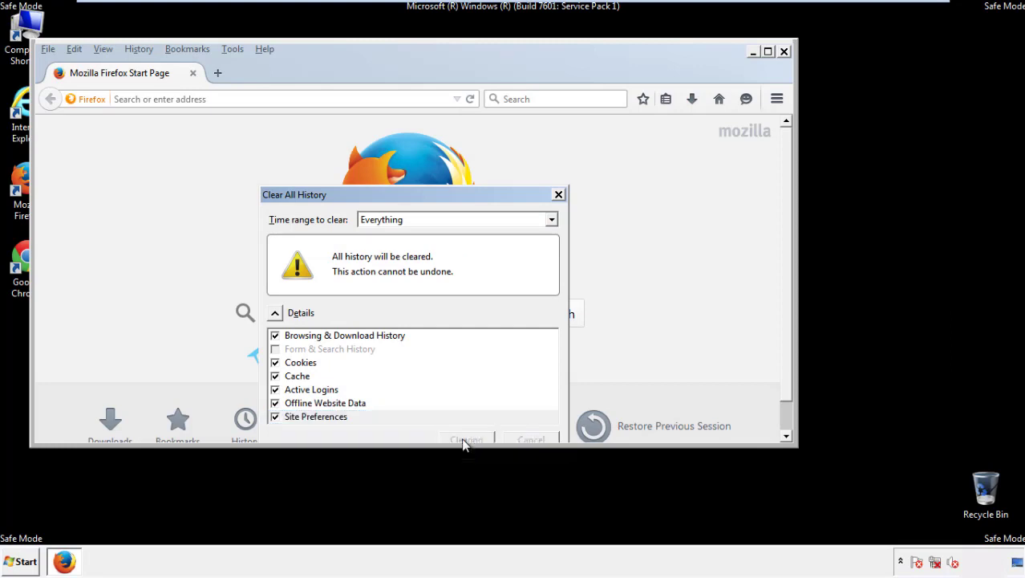
{"action": "left_click", "coordinate": [265, 48]}
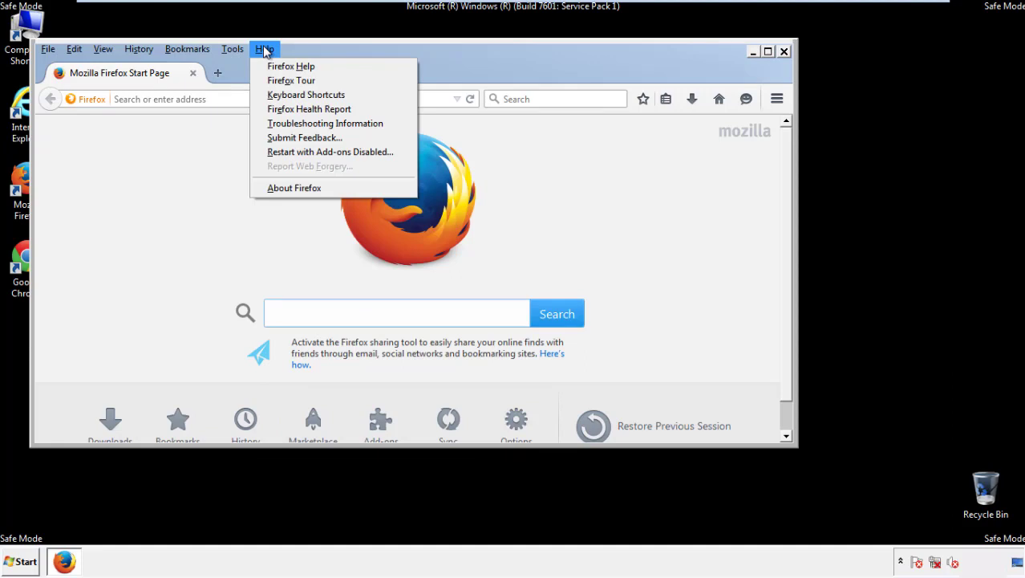
{"action": "left_click", "coordinate": [297, 123]}
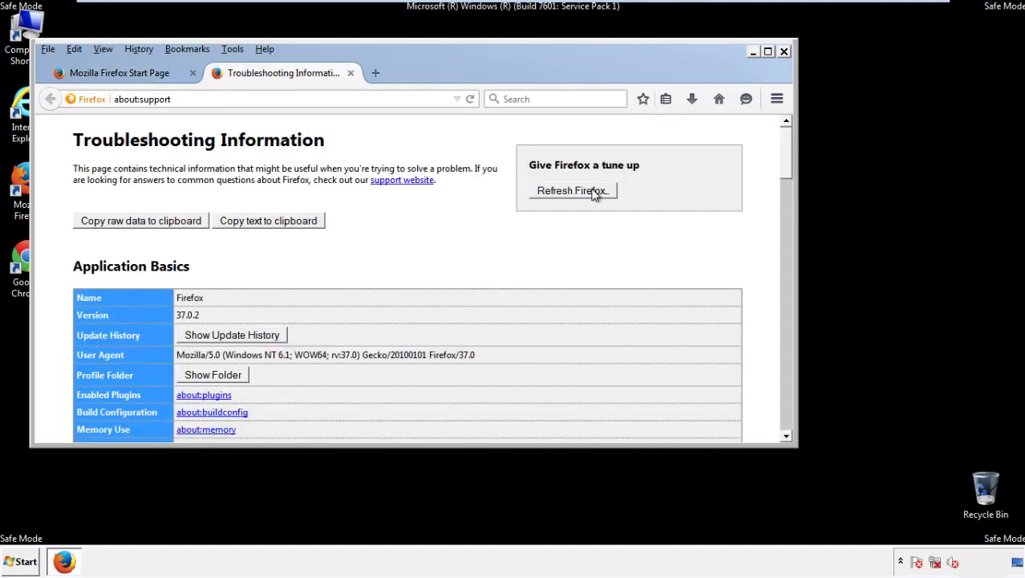
{"action": "left_click", "coordinate": [594, 192]}
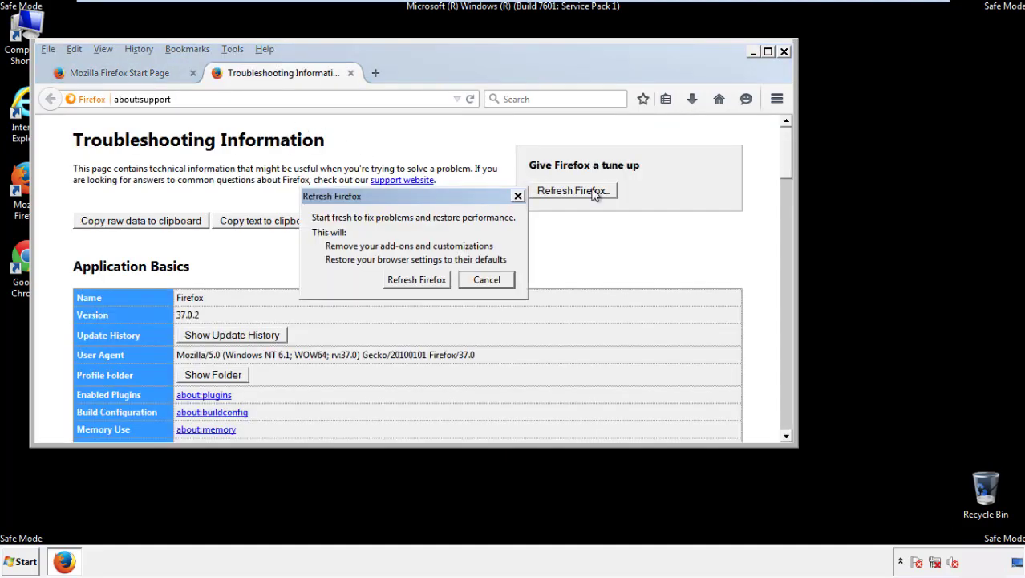
{"action": "left_click", "coordinate": [417, 281]}
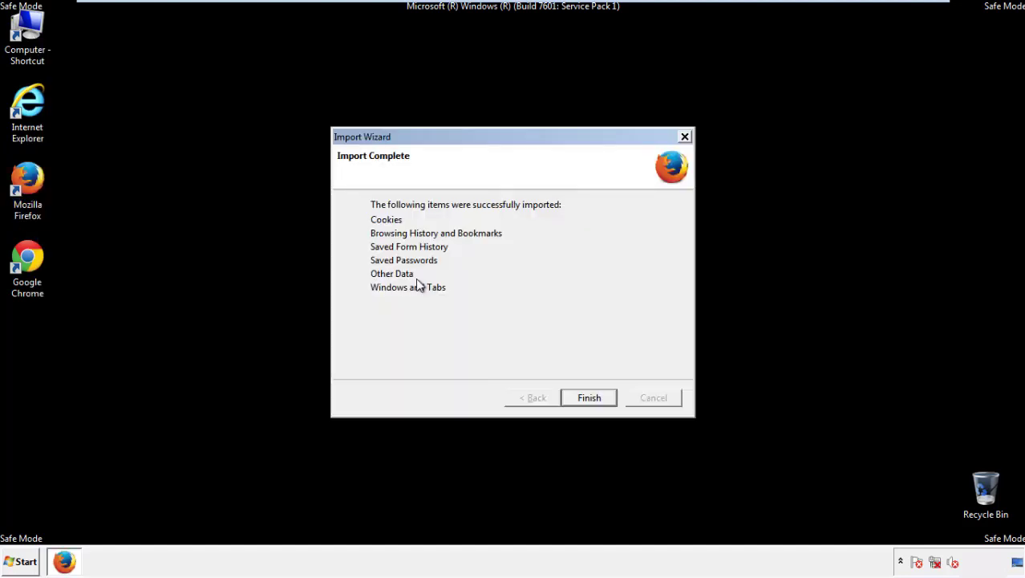
Finish the post-refresh import, decline the default-browser prompt, and close Firefox
{"action": "left_click", "coordinate": [589, 398]}
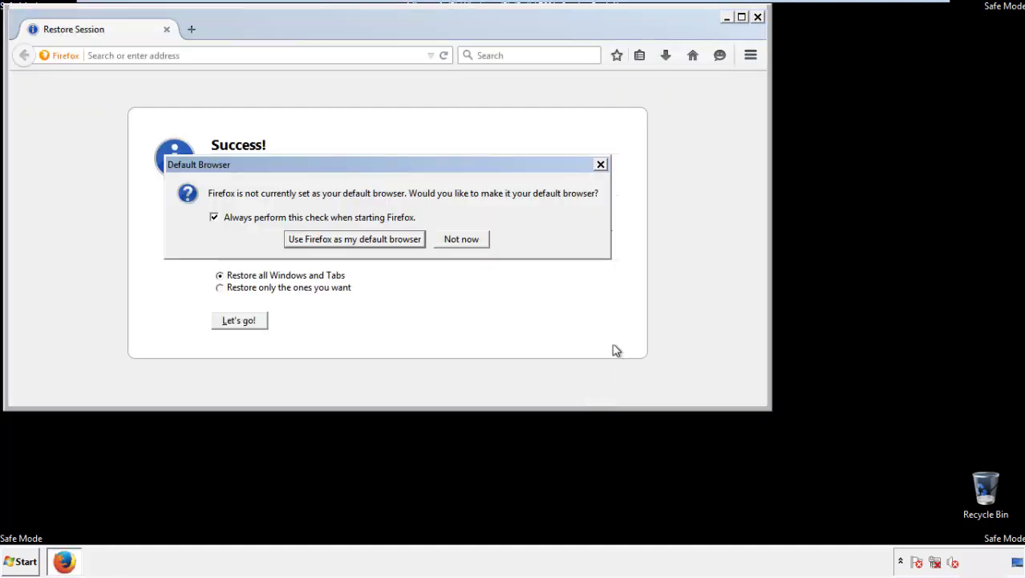
{"action": "left_click", "coordinate": [462, 241]}
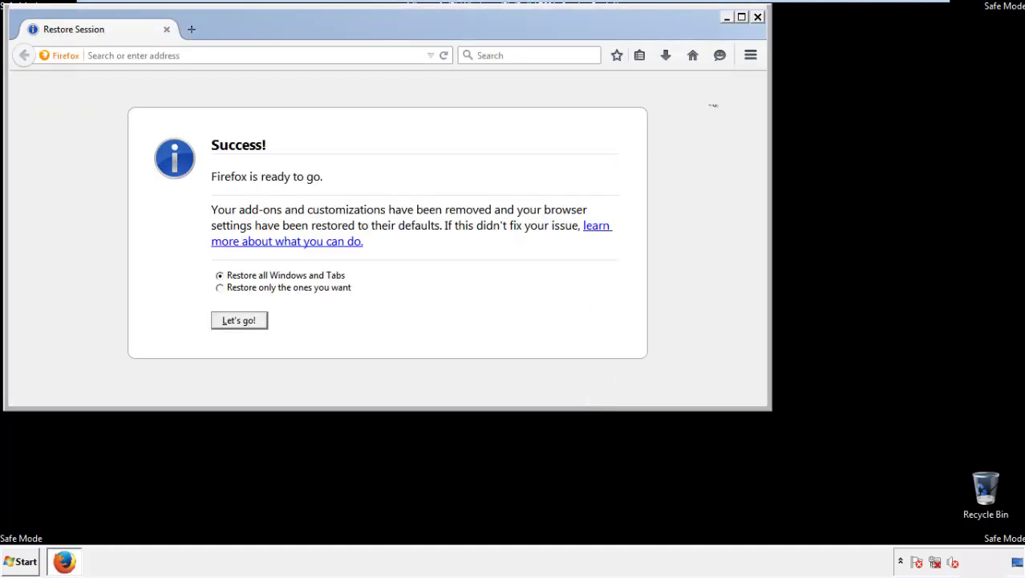
{"action": "left_click", "coordinate": [757, 16]}
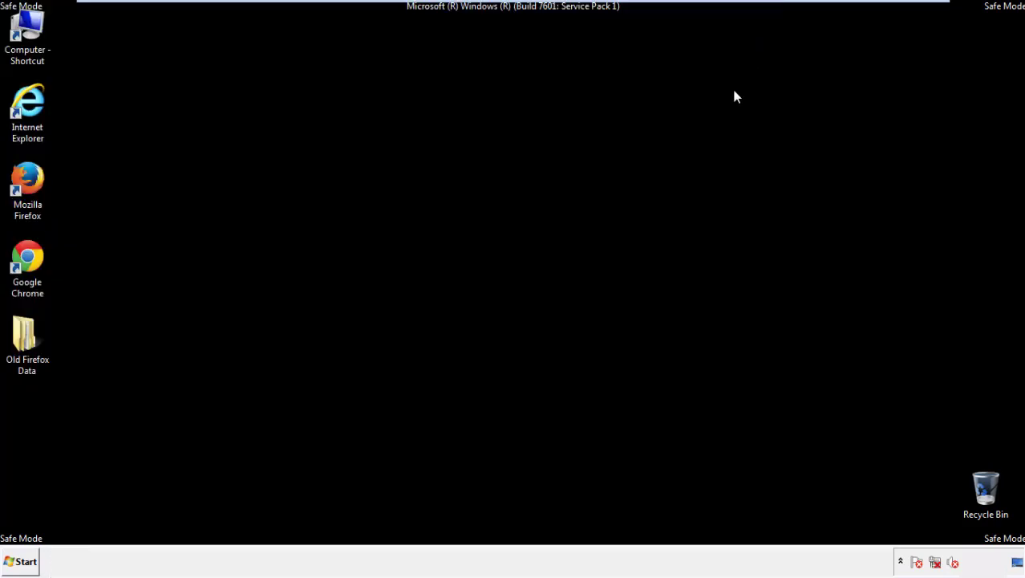
Launch Chrome, permanently dismiss the default-browser prompt, and open Chrome's Settings page
{"action": "left_click", "coordinate": [24, 255]}
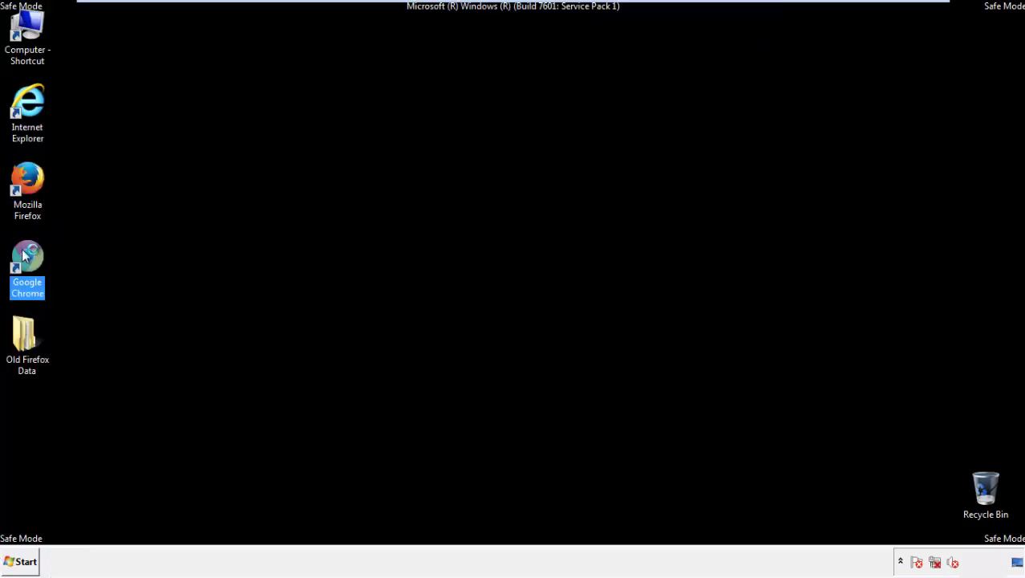
{"action": "double_click", "coordinate": [24, 255]}
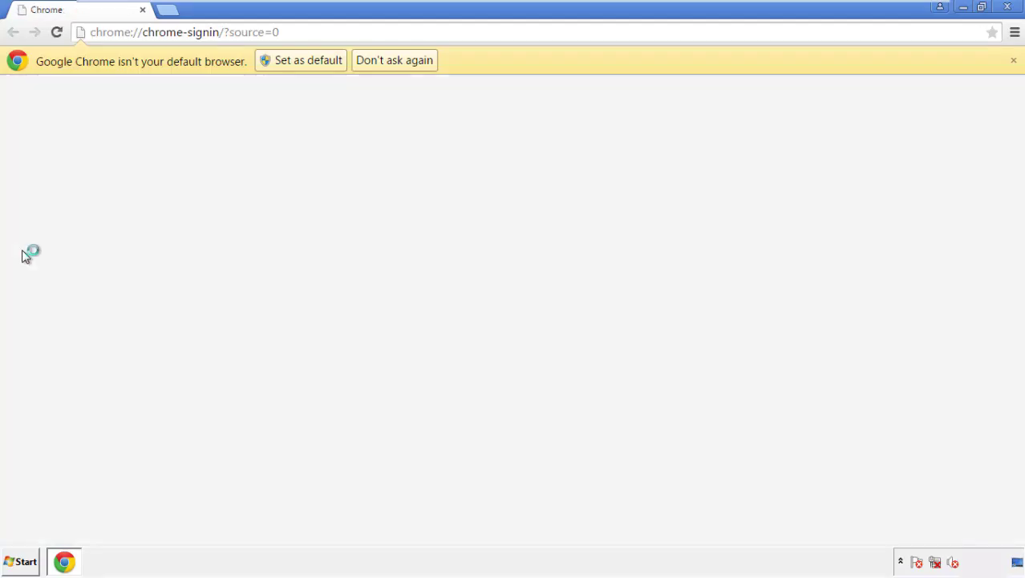
{"action": "left_click", "coordinate": [411, 62]}
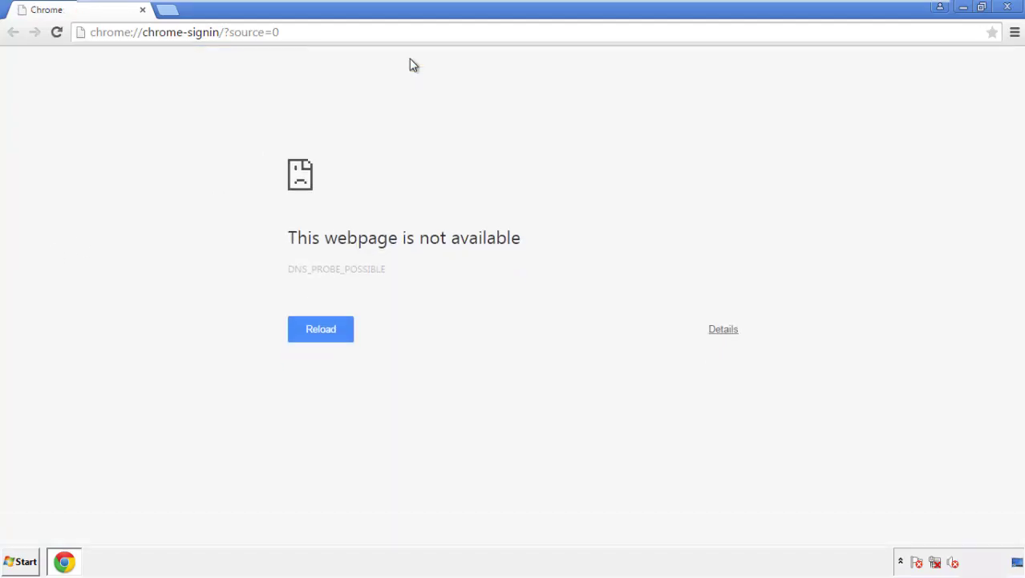
{"action": "left_click", "coordinate": [1015, 36]}
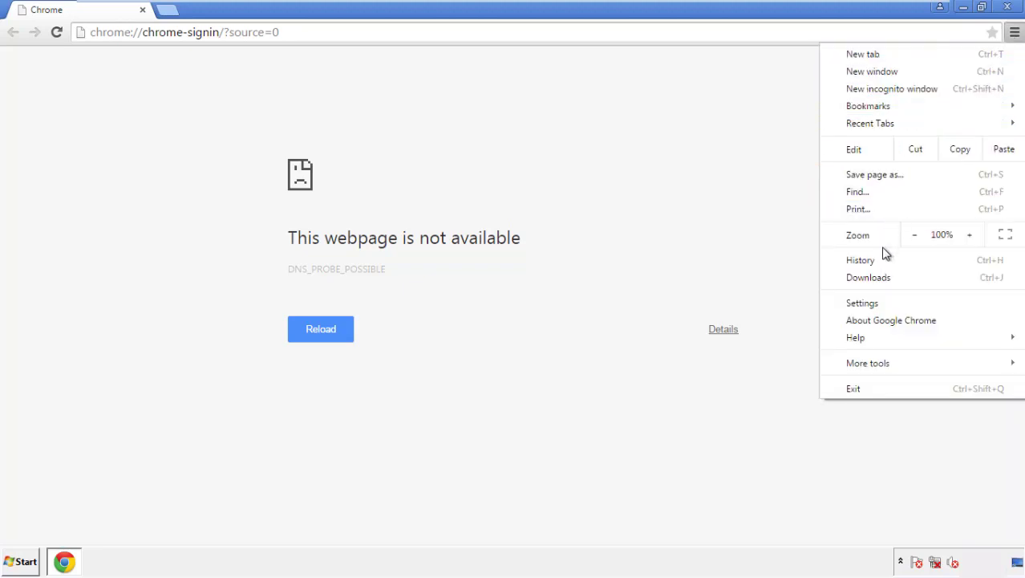
{"action": "left_click", "coordinate": [867, 304]}
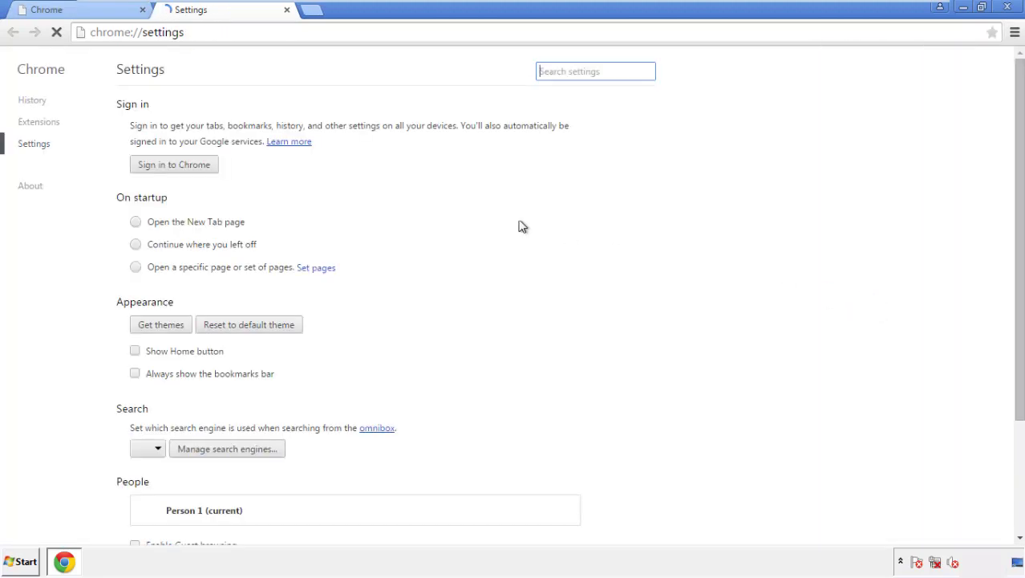
Clear Chrome's browsing data from the beginning of time, including autofill data but keeping passwords
{"action": "left_click", "coordinate": [38, 102]}
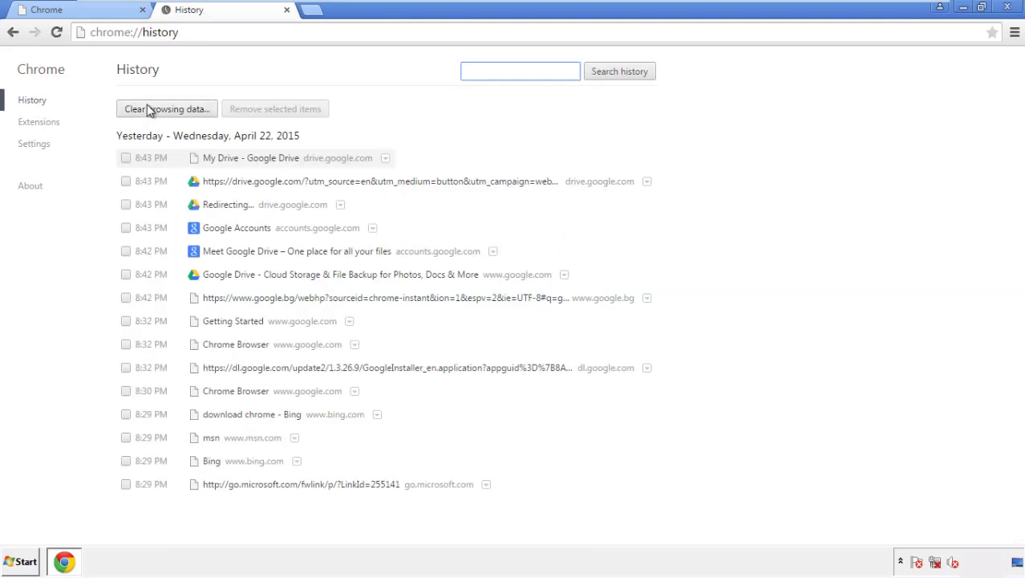
{"action": "left_click", "coordinate": [155, 113]}
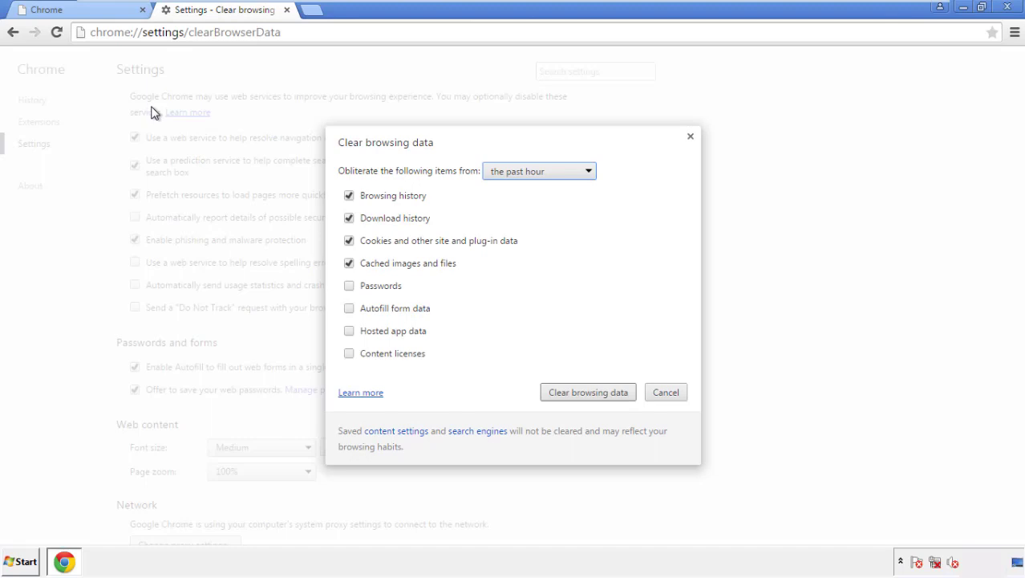
{"action": "left_click", "coordinate": [516, 173]}
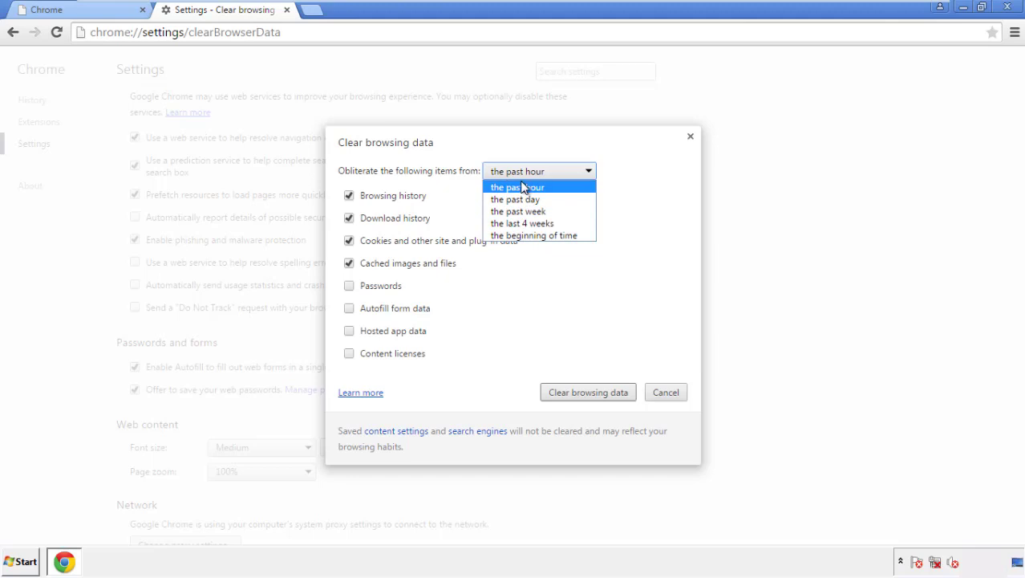
{"action": "left_click", "coordinate": [513, 236]}
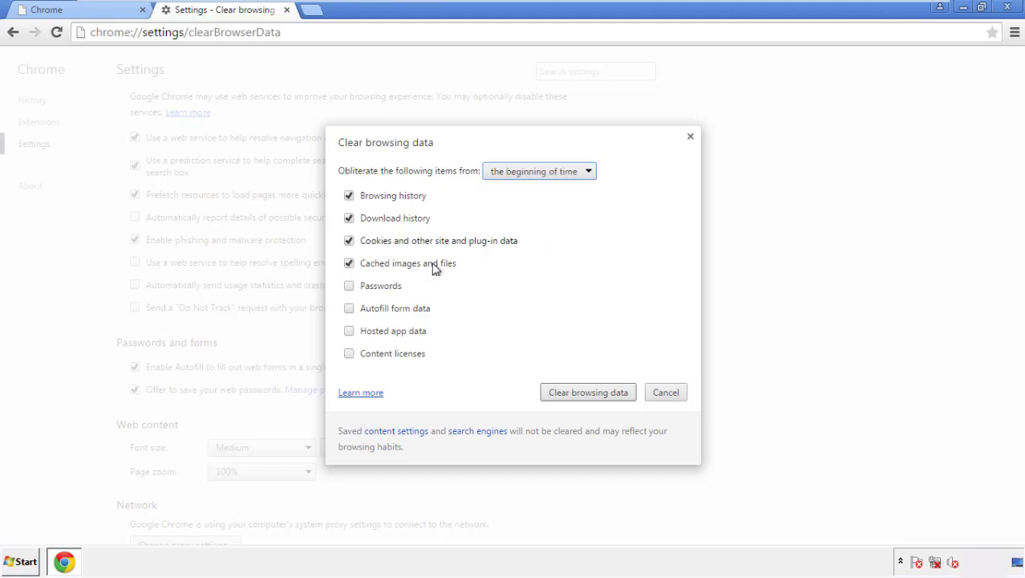
{"action": "left_click", "coordinate": [357, 312]}
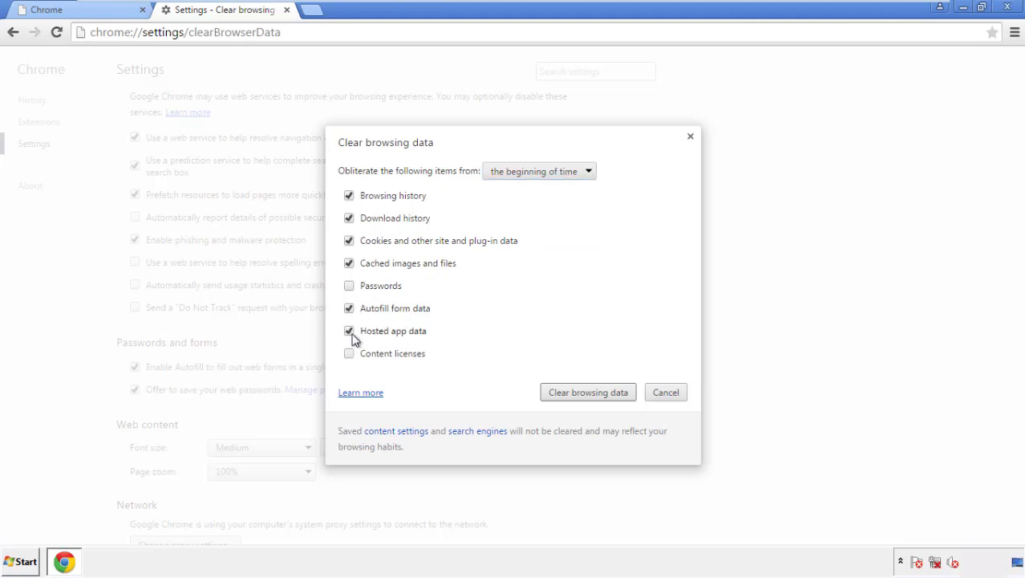
{"action": "left_click", "coordinate": [571, 392]}
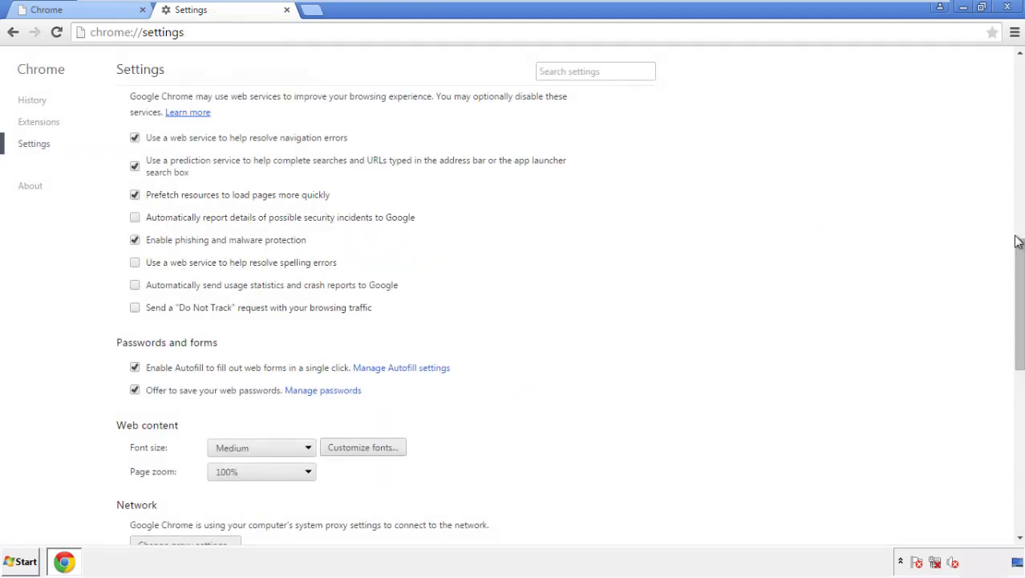
Reset Chrome's settings to their defaults and close the browser
{"action": "left_click_drag", "start_coordinate": [1017, 240], "coordinate": [1019, 442]}
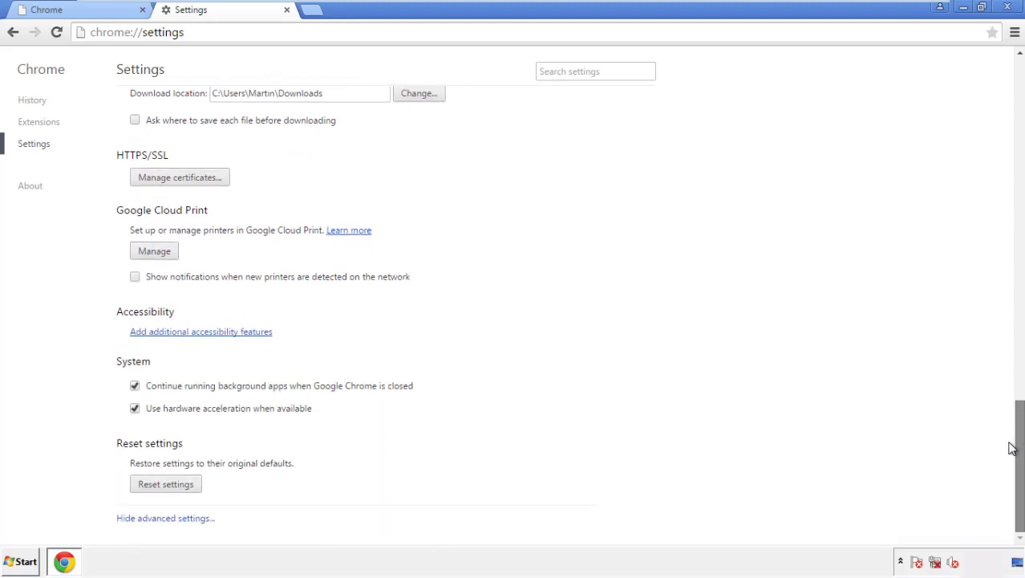
{"action": "left_click", "coordinate": [195, 488]}
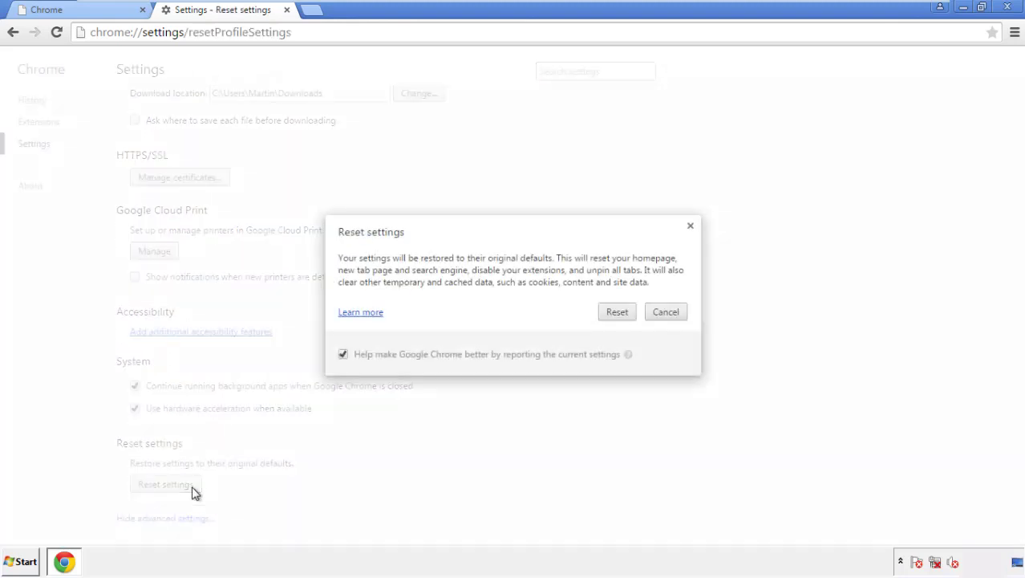
{"action": "left_click", "coordinate": [618, 312]}
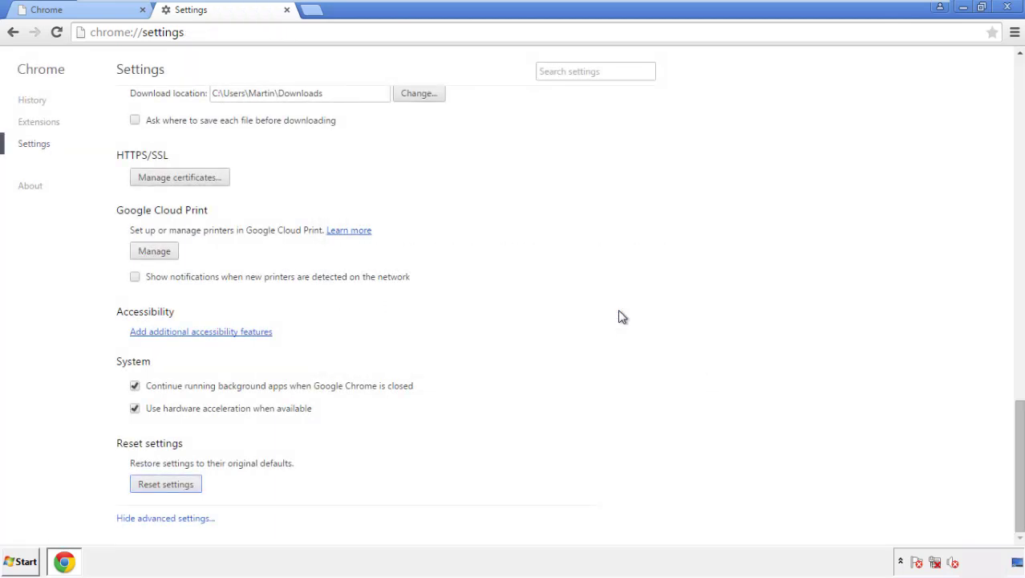
{"action": "left_click", "coordinate": [1004, 7]}
Remove the Search Mine extension in Firefox's Add-ons manager, then close Firefox
{"action": "left_click", "coordinate": [553, 260]}
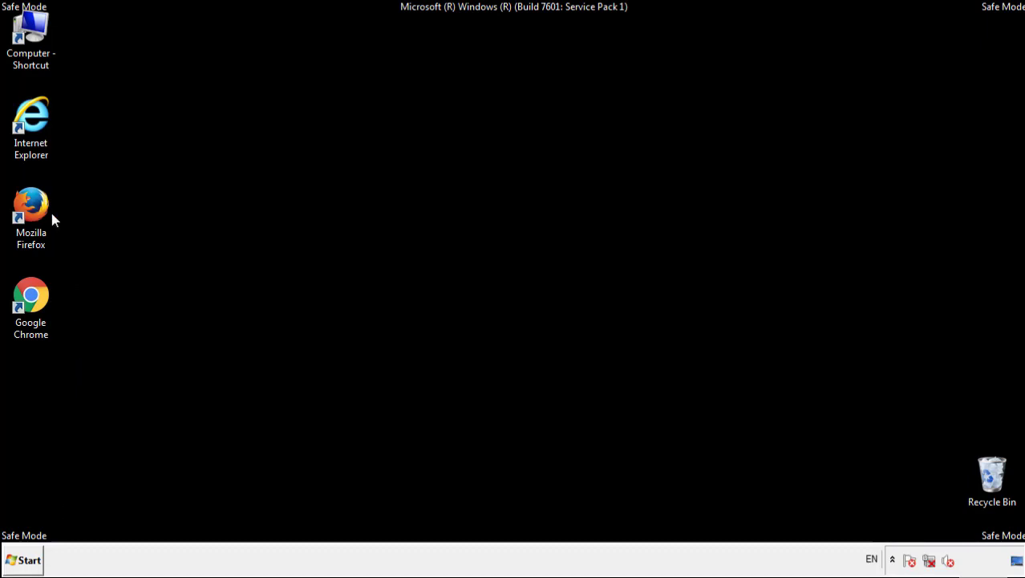
{"action": "double_click", "coordinate": [39, 200]}
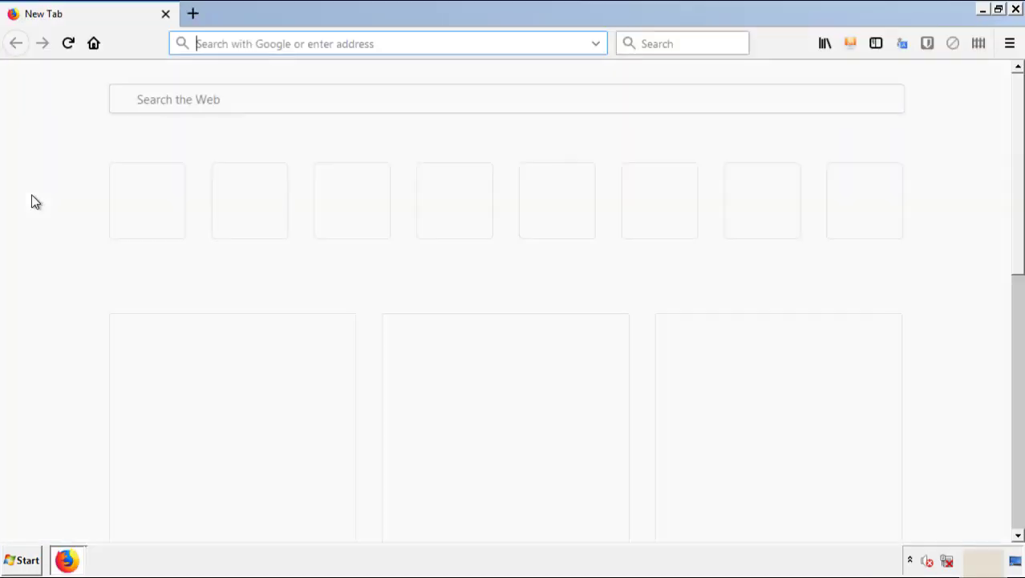
{"action": "left_click", "coordinate": [1010, 43]}
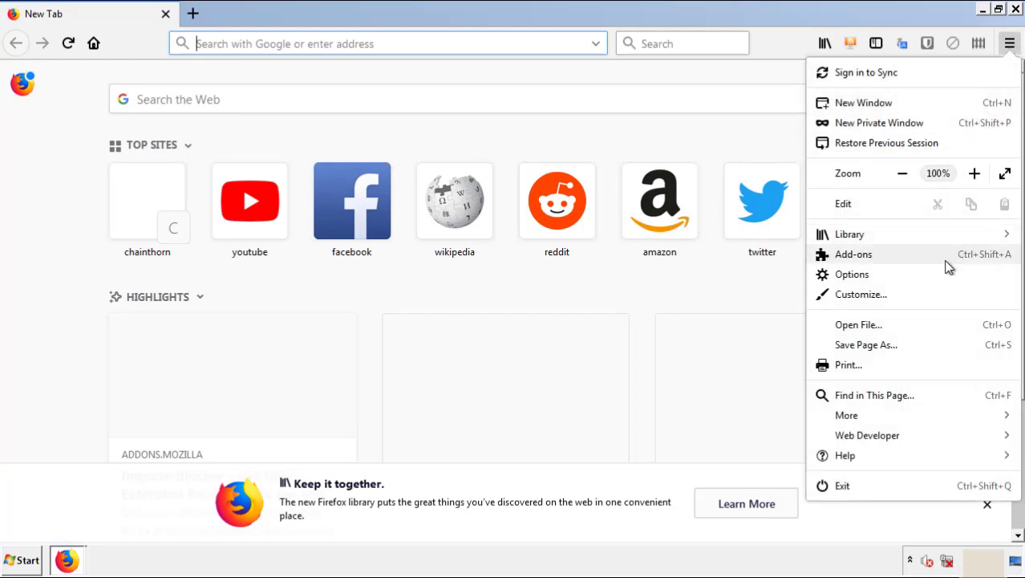
{"action": "left_click", "coordinate": [853, 254]}
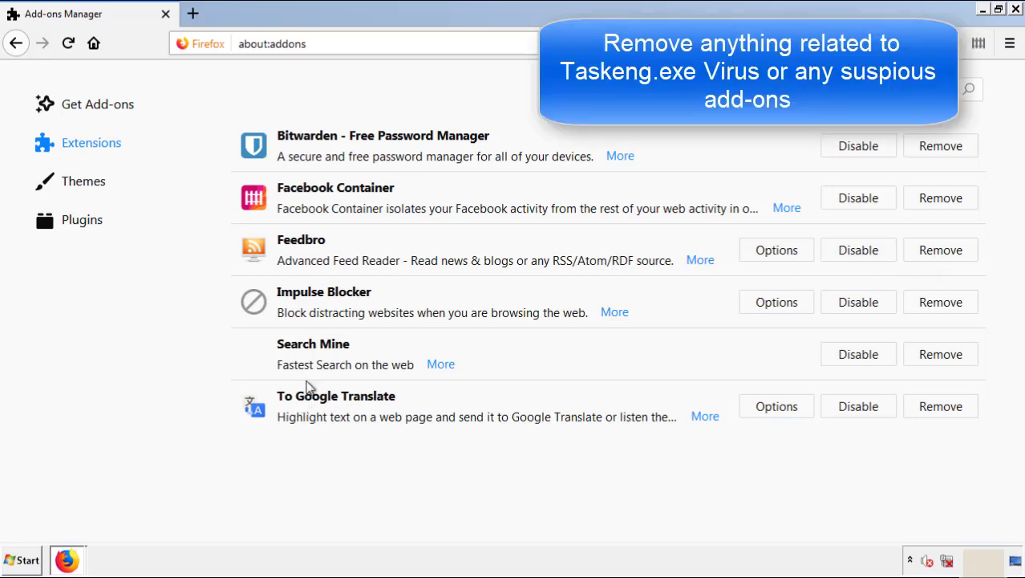
{"action": "left_click", "coordinate": [936, 361]}
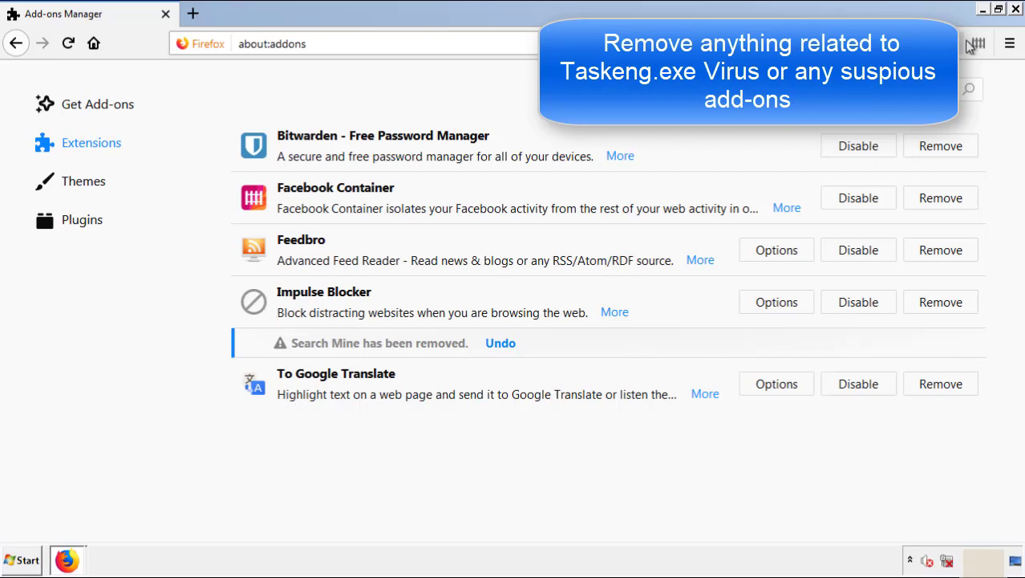
{"action": "left_click", "coordinate": [1016, 10]}
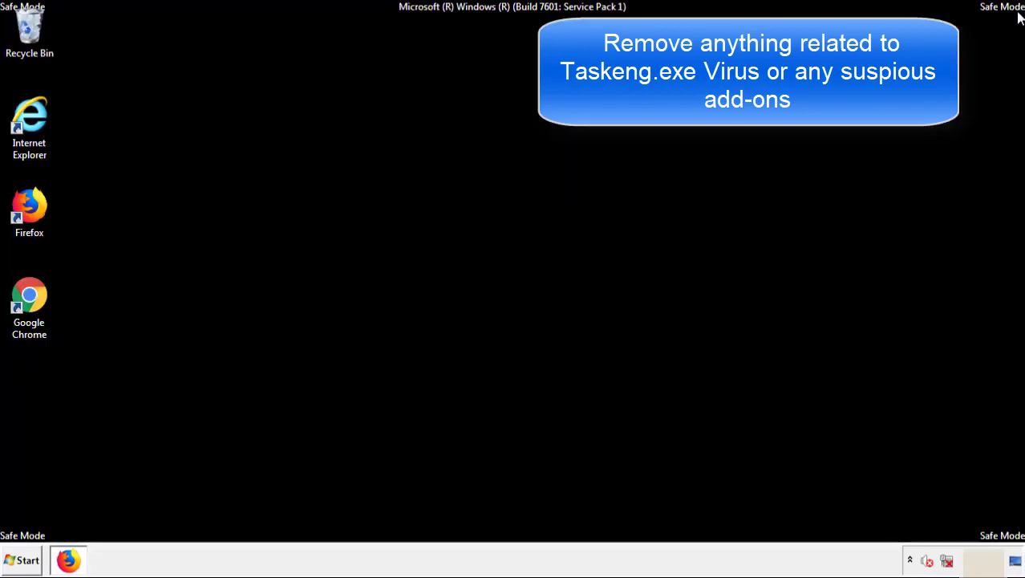
Remove the Search Mine extension from Chrome's Extensions page, then close Chrome
{"action": "double_click", "coordinate": [29, 313]}
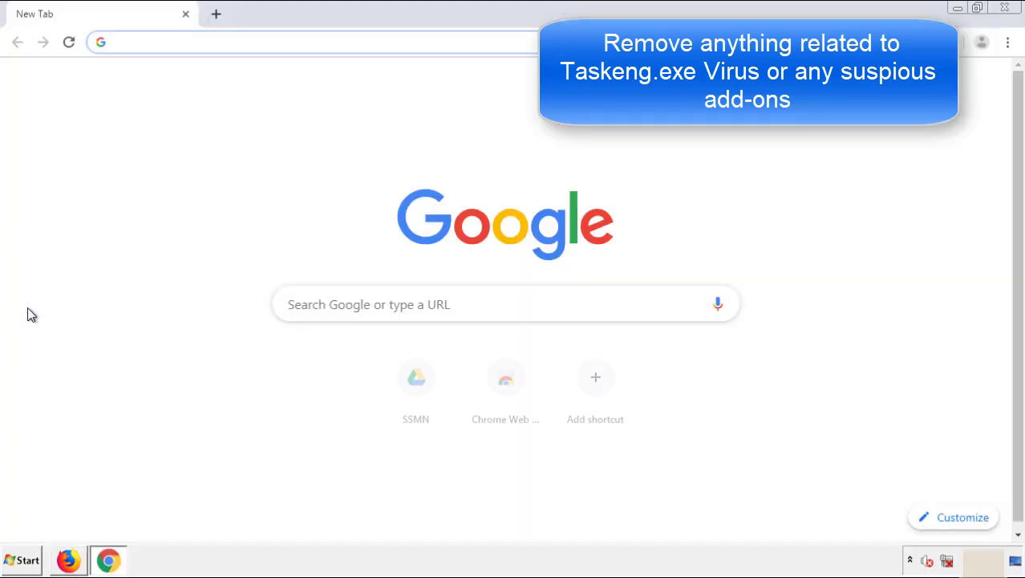
{"action": "left_click", "coordinate": [1007, 42]}
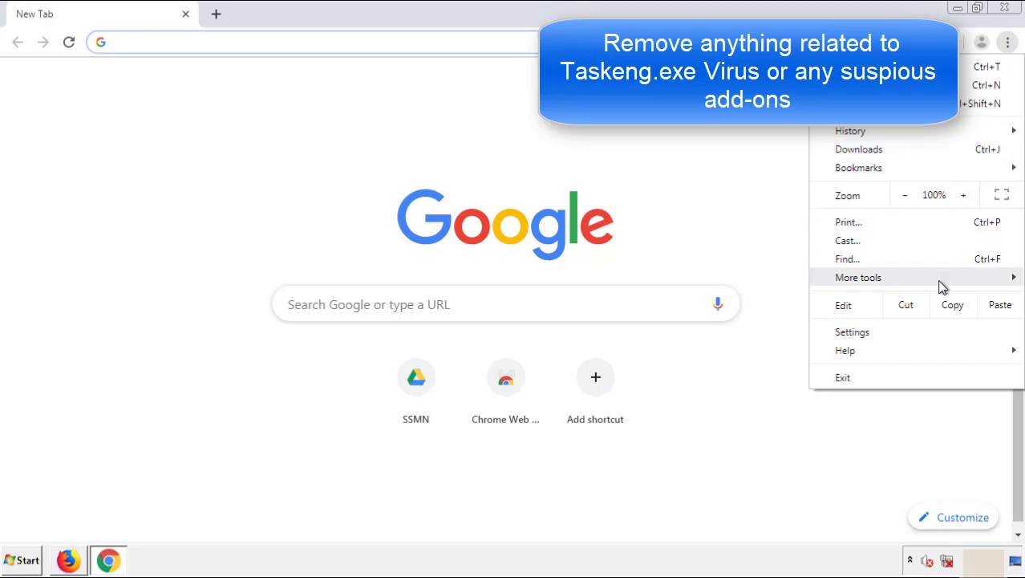
{"action": "mouse_move", "coordinate": [920, 282]}
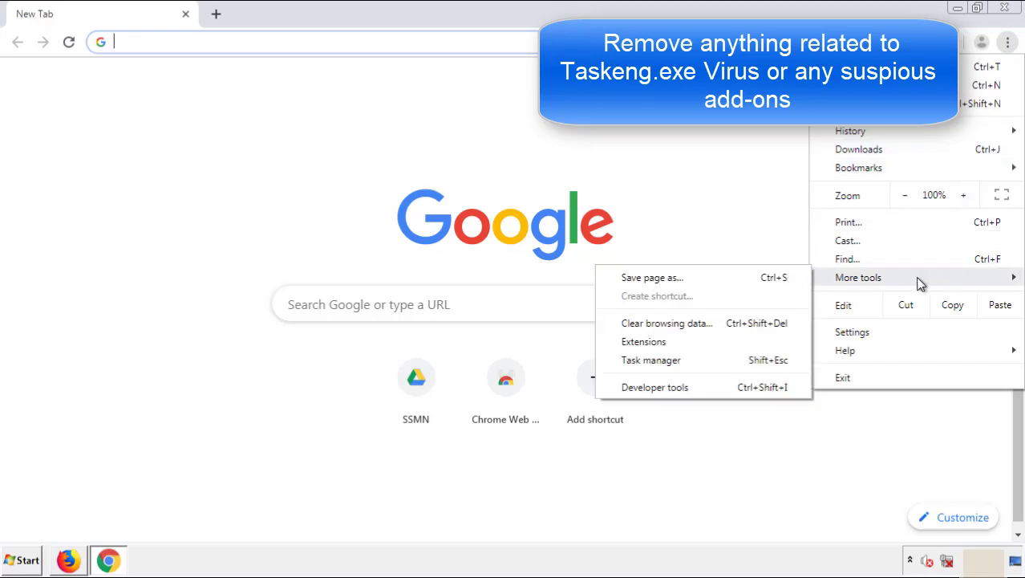
{"action": "left_click", "coordinate": [663, 341]}
{"action": "scroll", "coordinate": [240, 241], "scroll_direction": "down", "scroll_amount": 6}
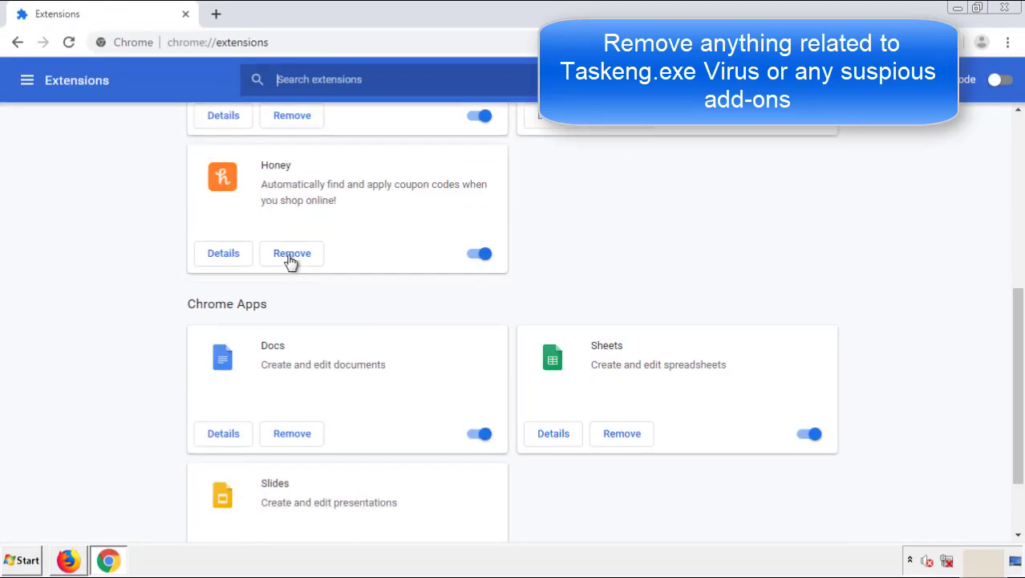
{"action": "scroll", "coordinate": [389, 292], "scroll_direction": "up", "scroll_amount": 6}
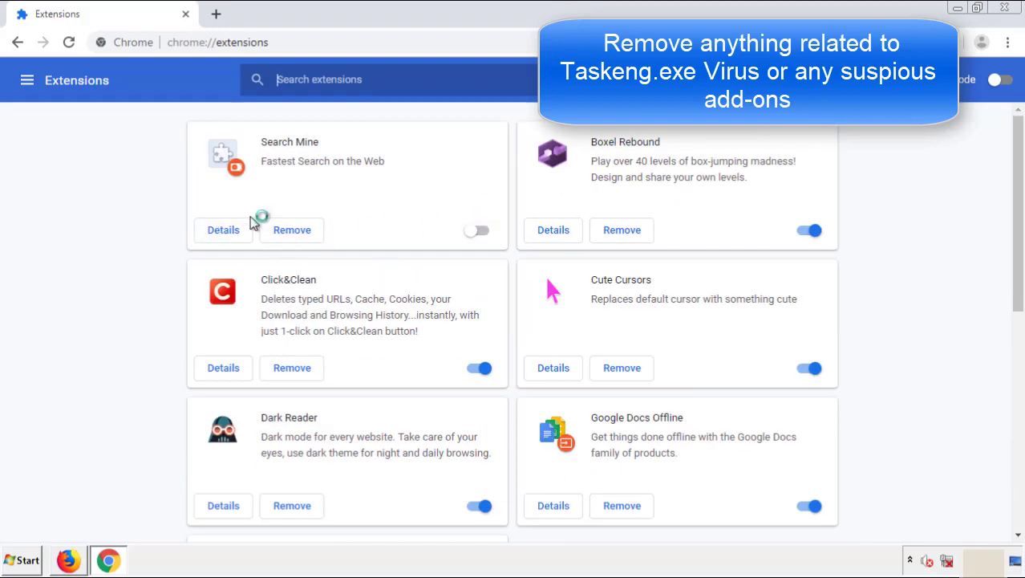
{"action": "left_click", "coordinate": [289, 233]}
{"action": "left_click", "coordinate": [576, 130]}
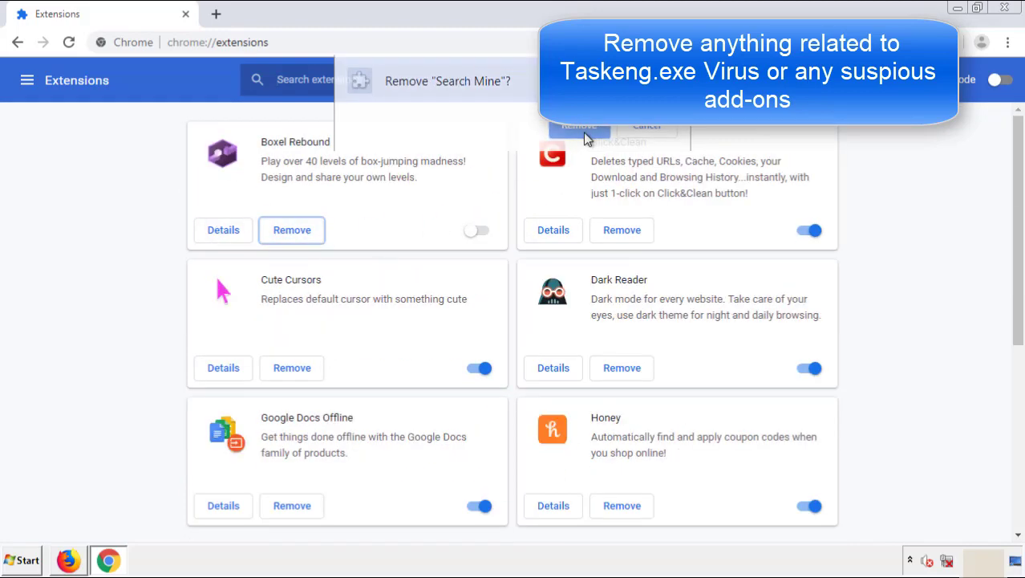
{"action": "left_click", "coordinate": [1015, 13]}
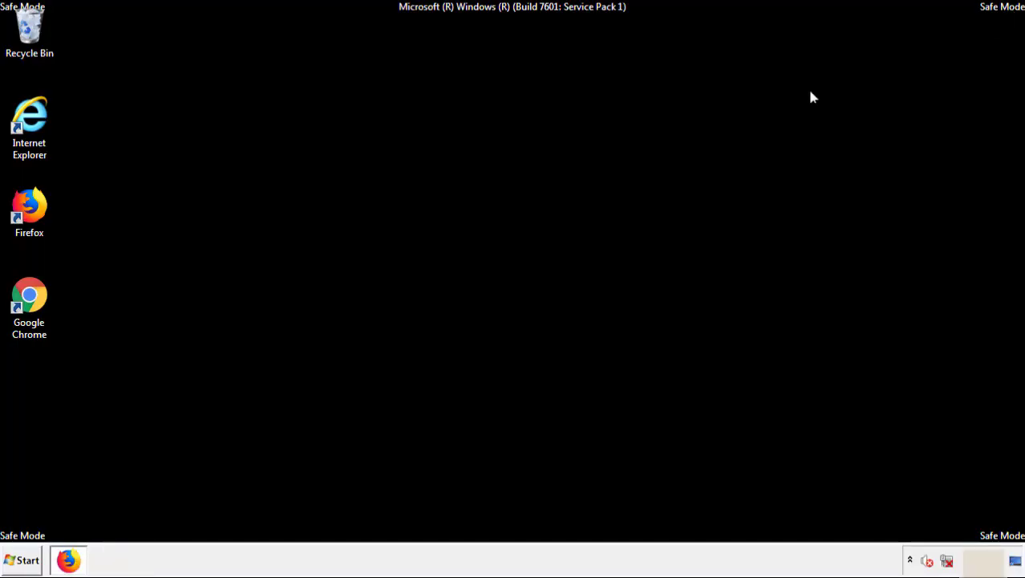
Open the Start menu's Shut down options to reveal Restart
{"action": "left_click", "coordinate": [29, 560]}
{"action": "mouse_move", "coordinate": [278, 527]}
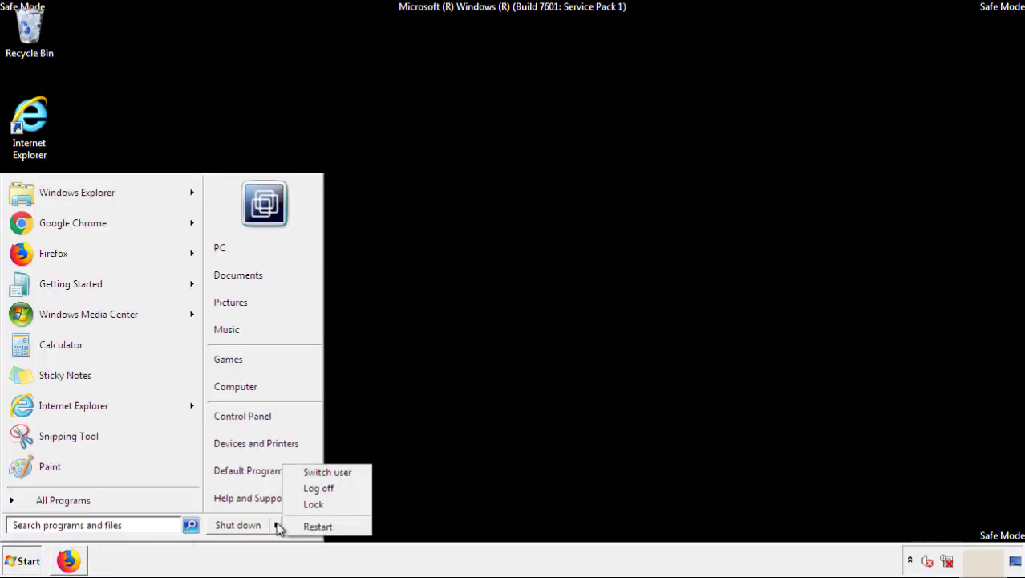